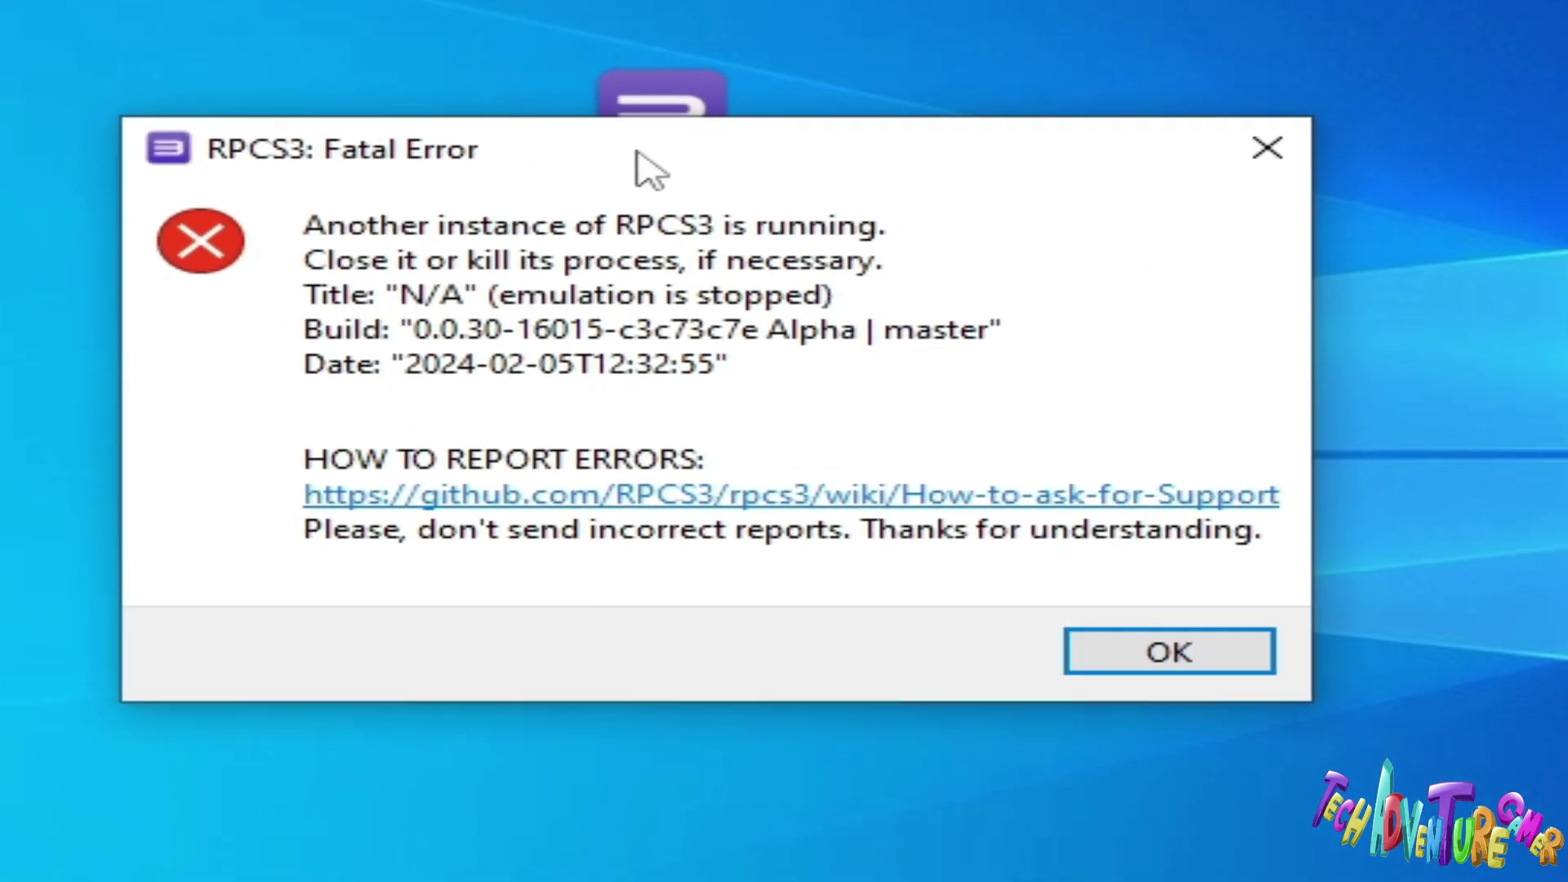
- Dismiss the fatal error, try to launch RPCS3 again from its desktop shortcut, and close the resulting dialog
left_click_drag(642, 168, 674, 233)
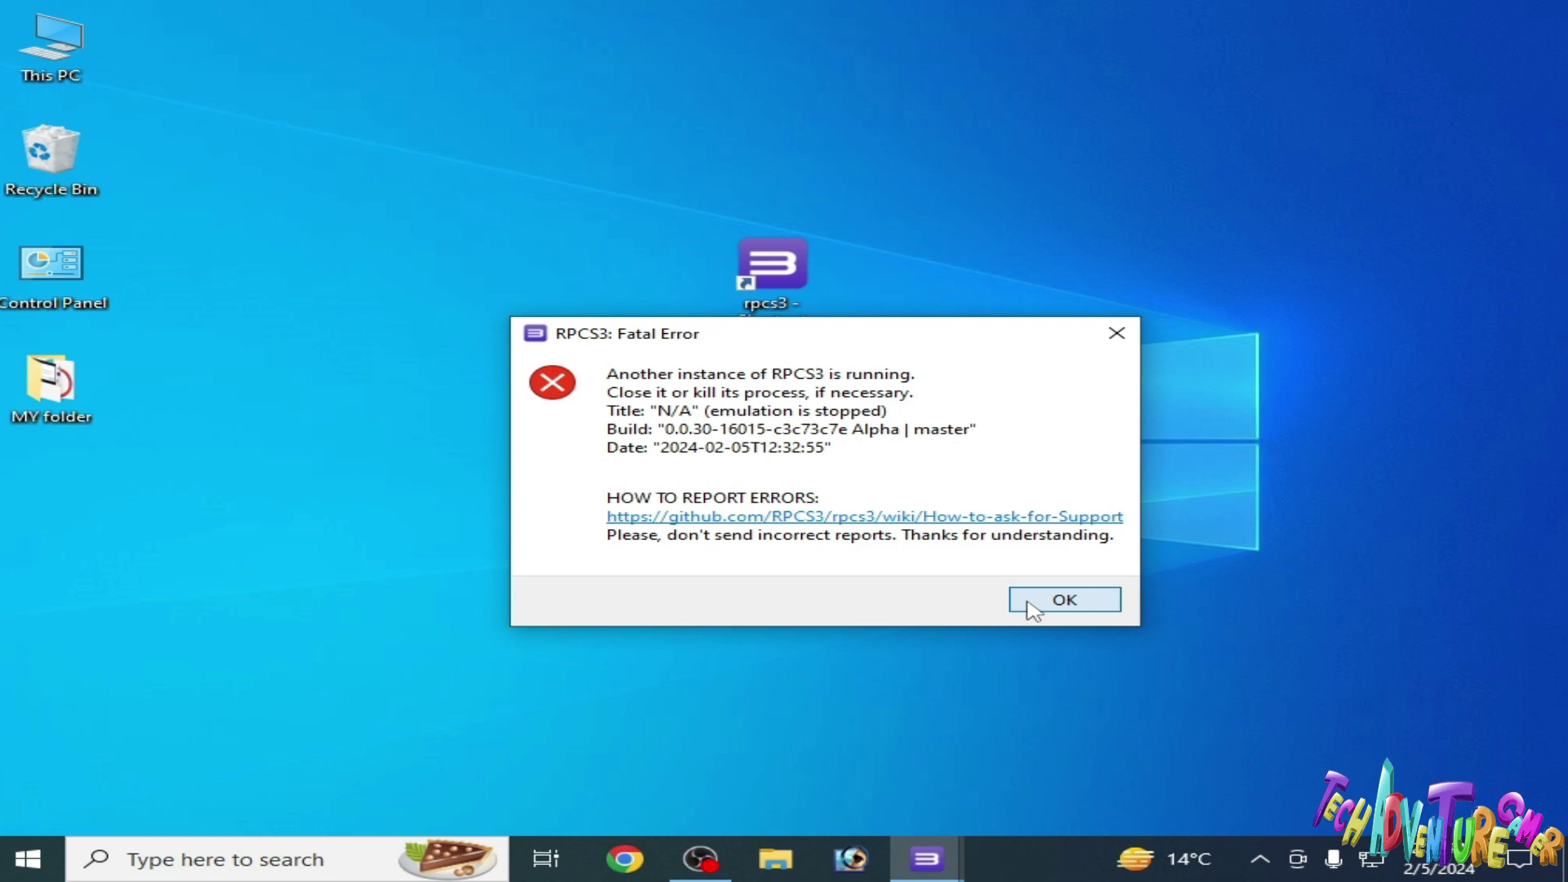
left_click(1065, 599)
right_click(764, 274)
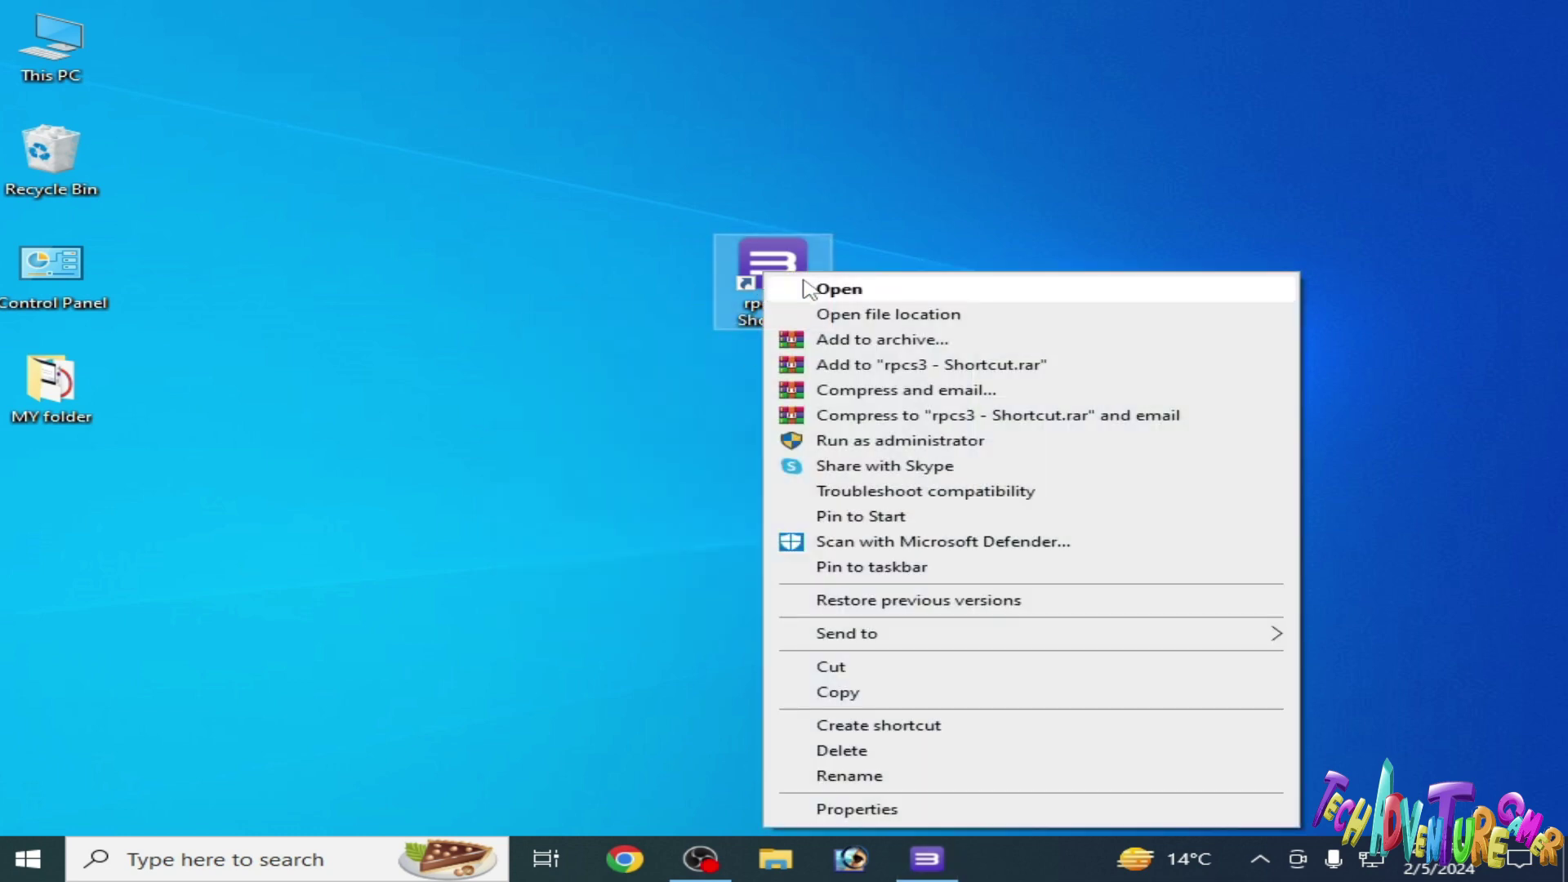
left_click(833, 289)
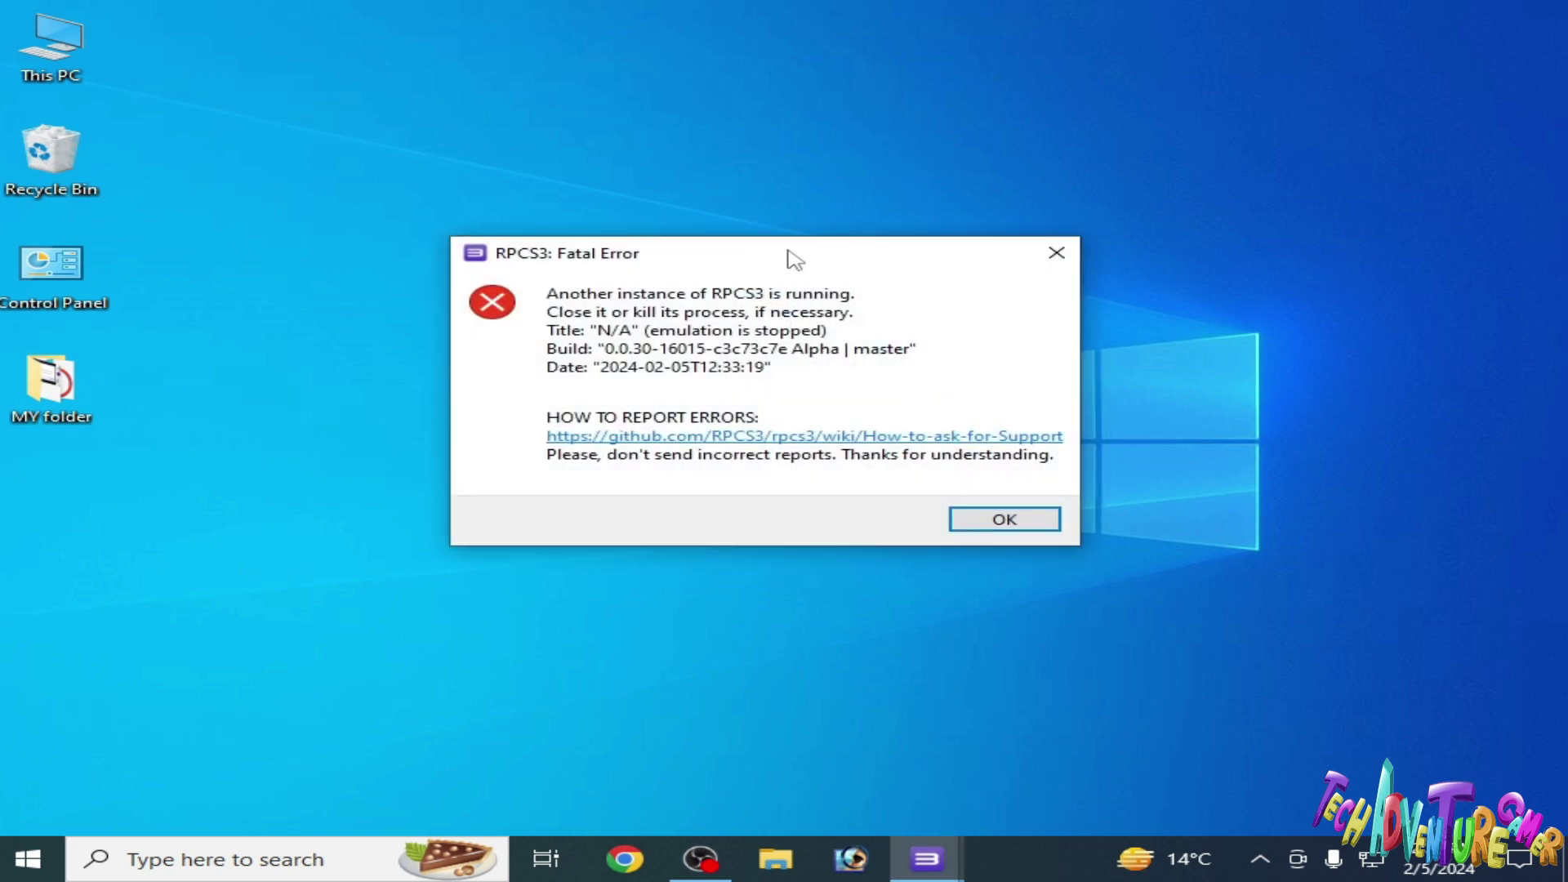
left_click_drag(798, 256, 833, 266)
left_click(1038, 526)
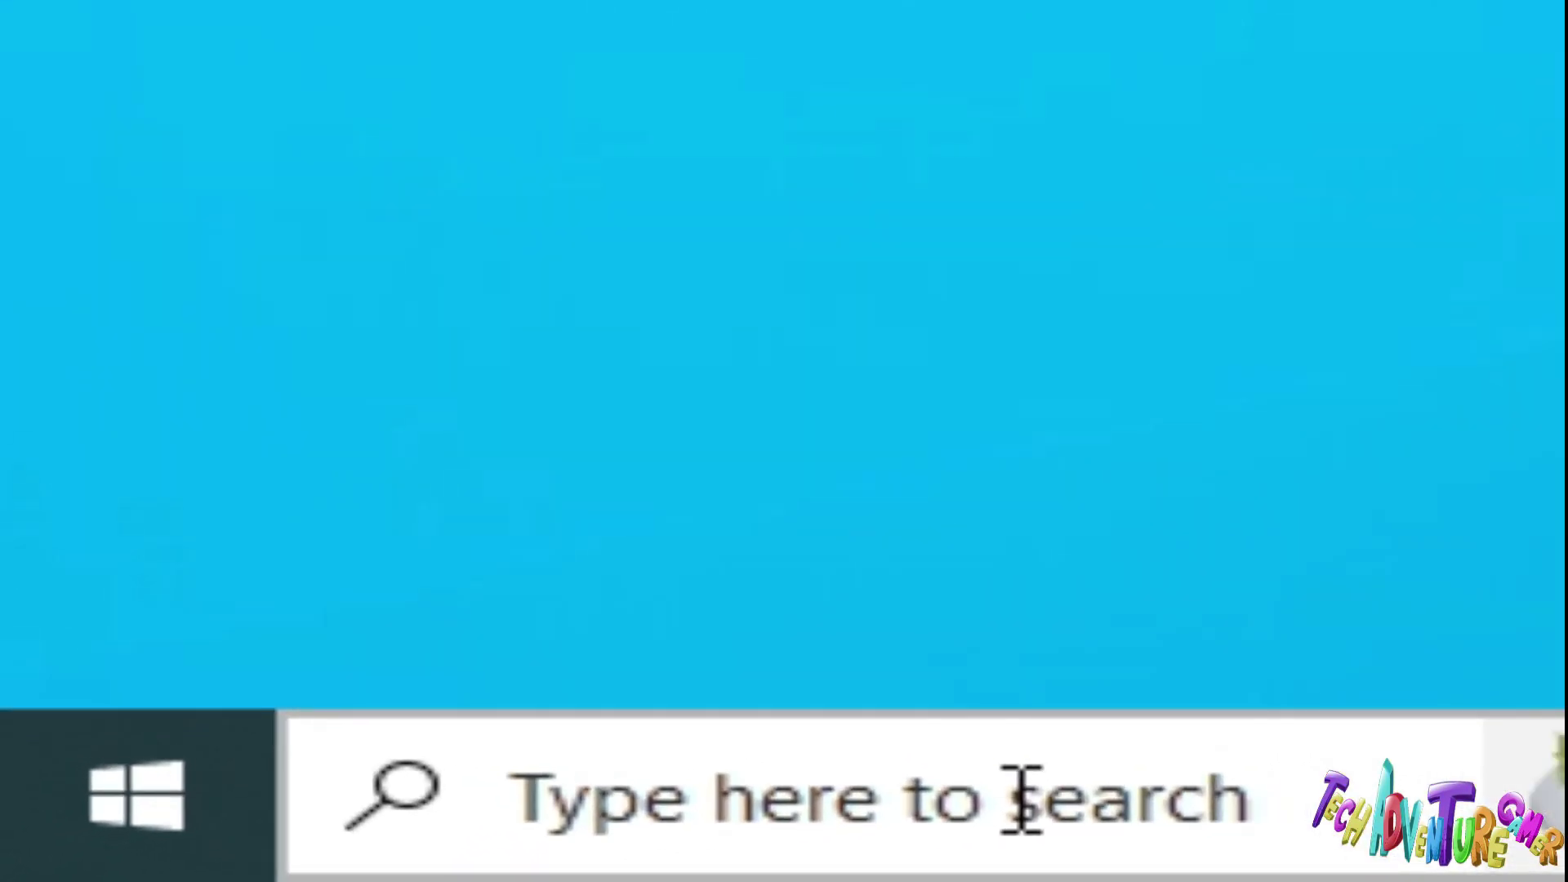
- Open Device Manager and expand the Display adapters category
left_click(1021, 801)
type("device")
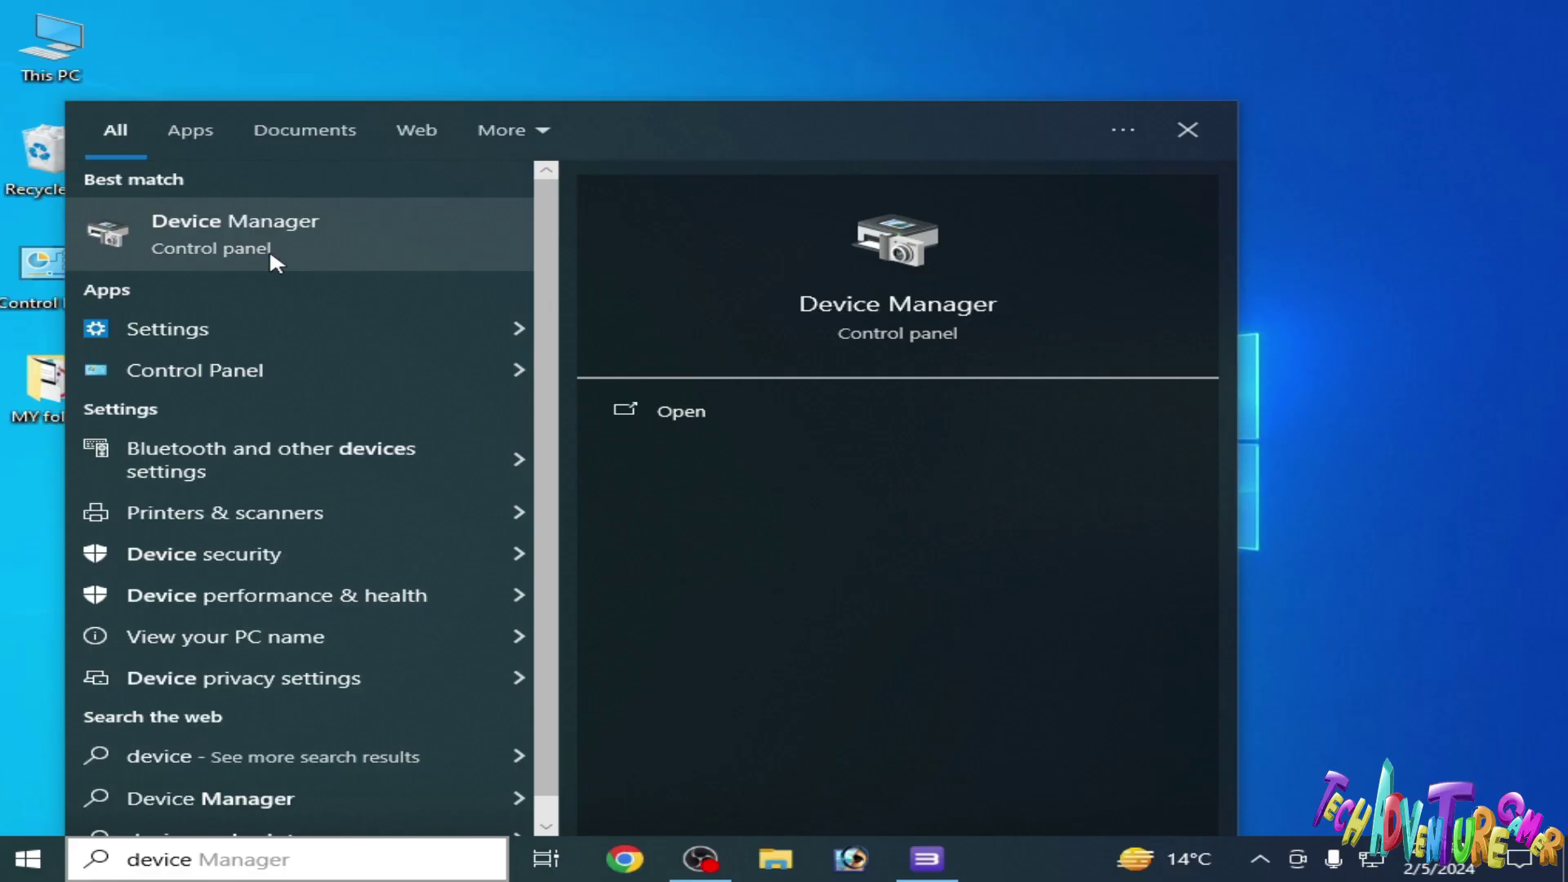
left_click(268, 248)
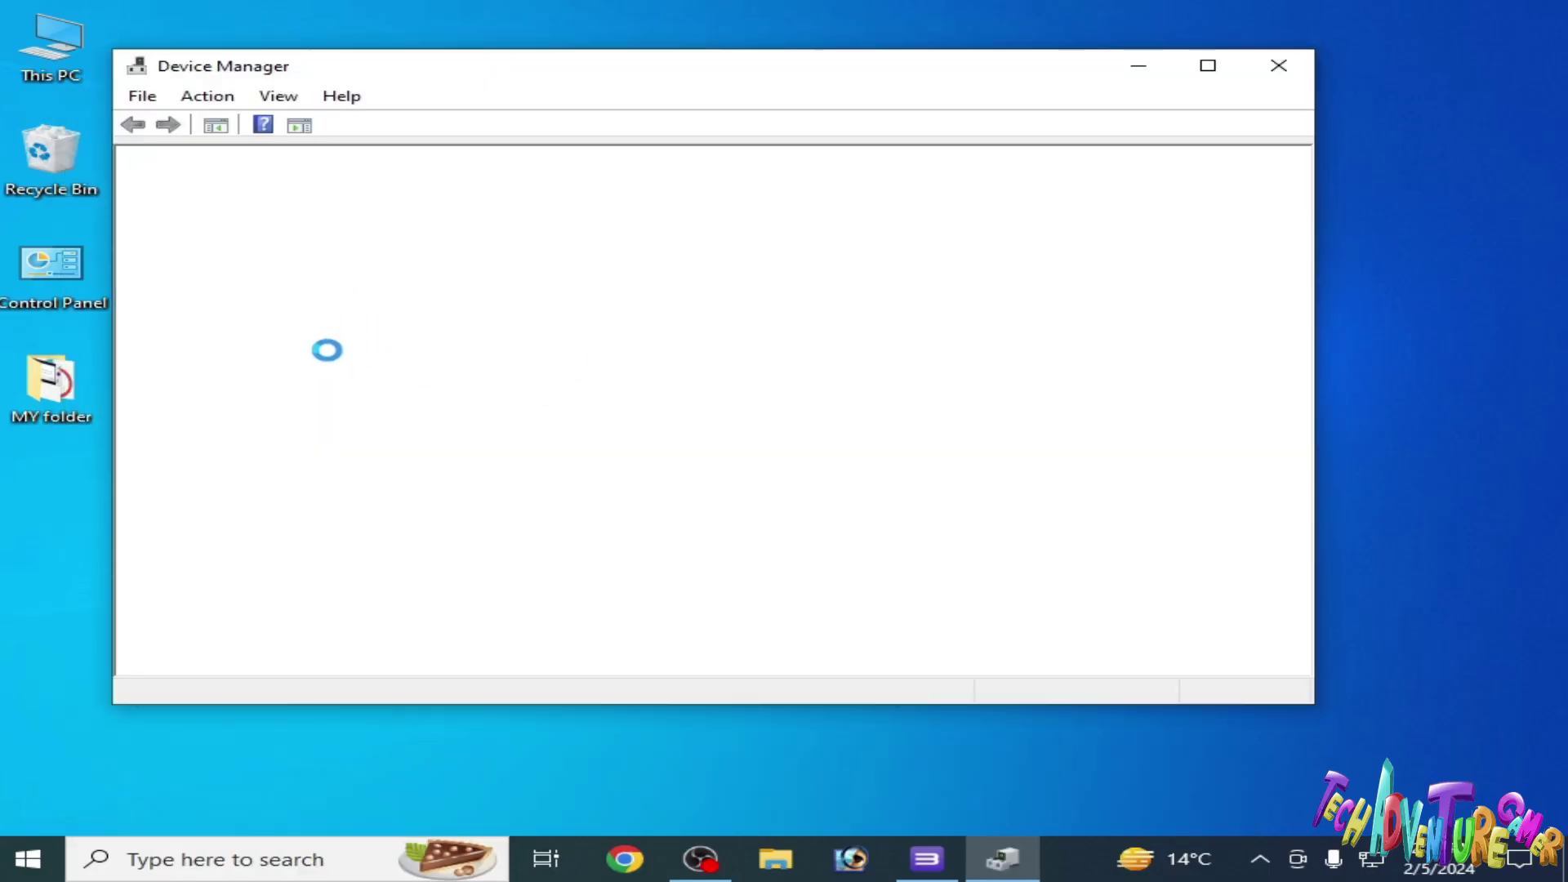
left_click(163, 239)
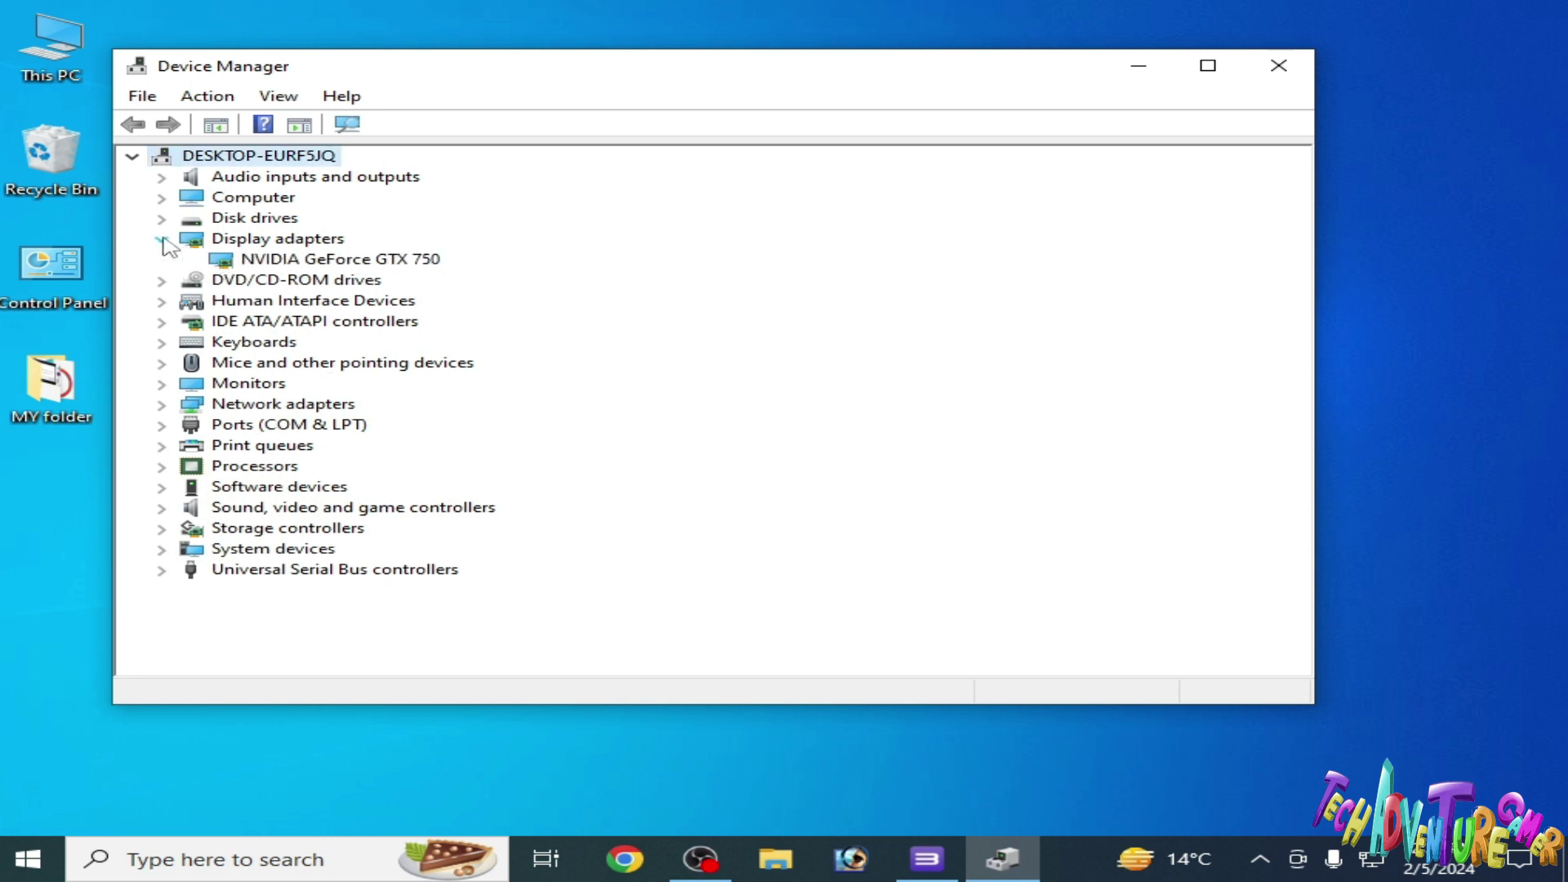
- View the driver information in the NVIDIA GeForce GTX 750 properties, and close the properties and Device Manager
left_click(294, 266)
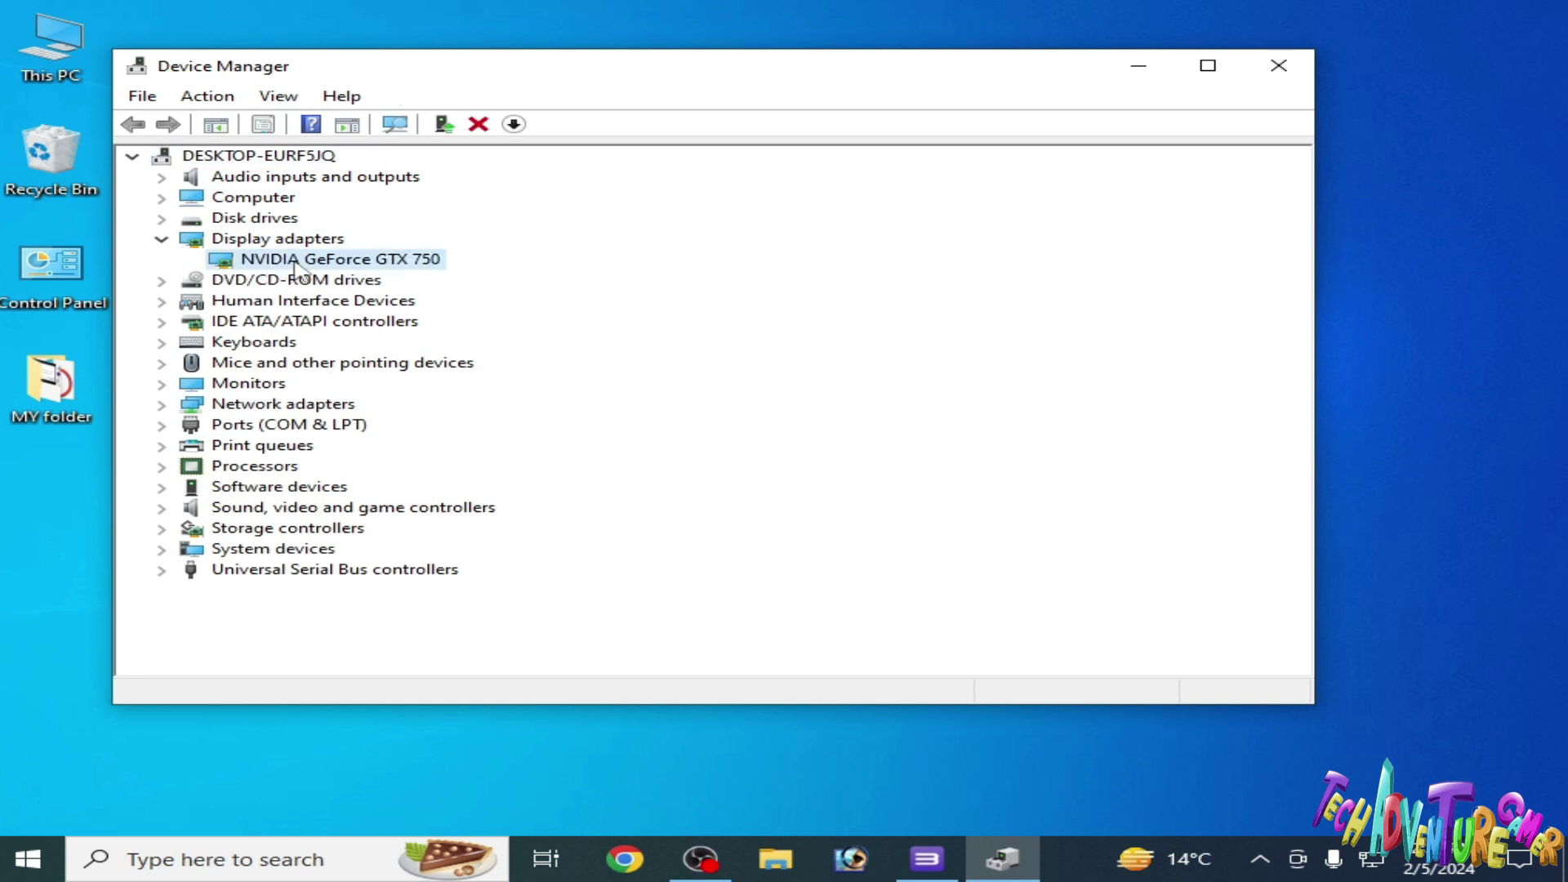
right_click(376, 264)
left_click(476, 388)
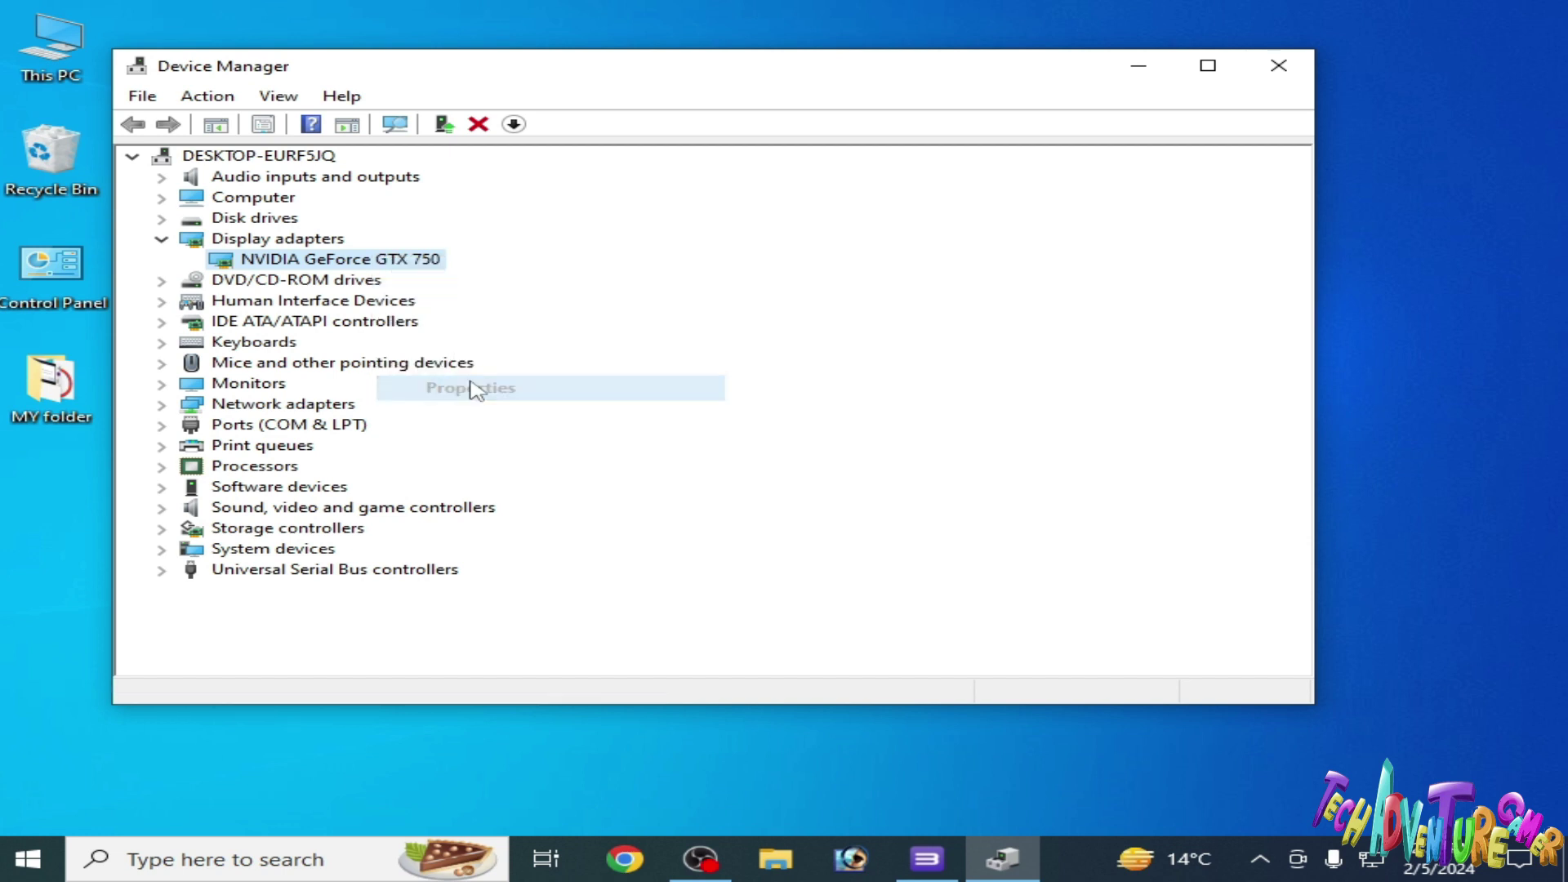
left_click(529, 171)
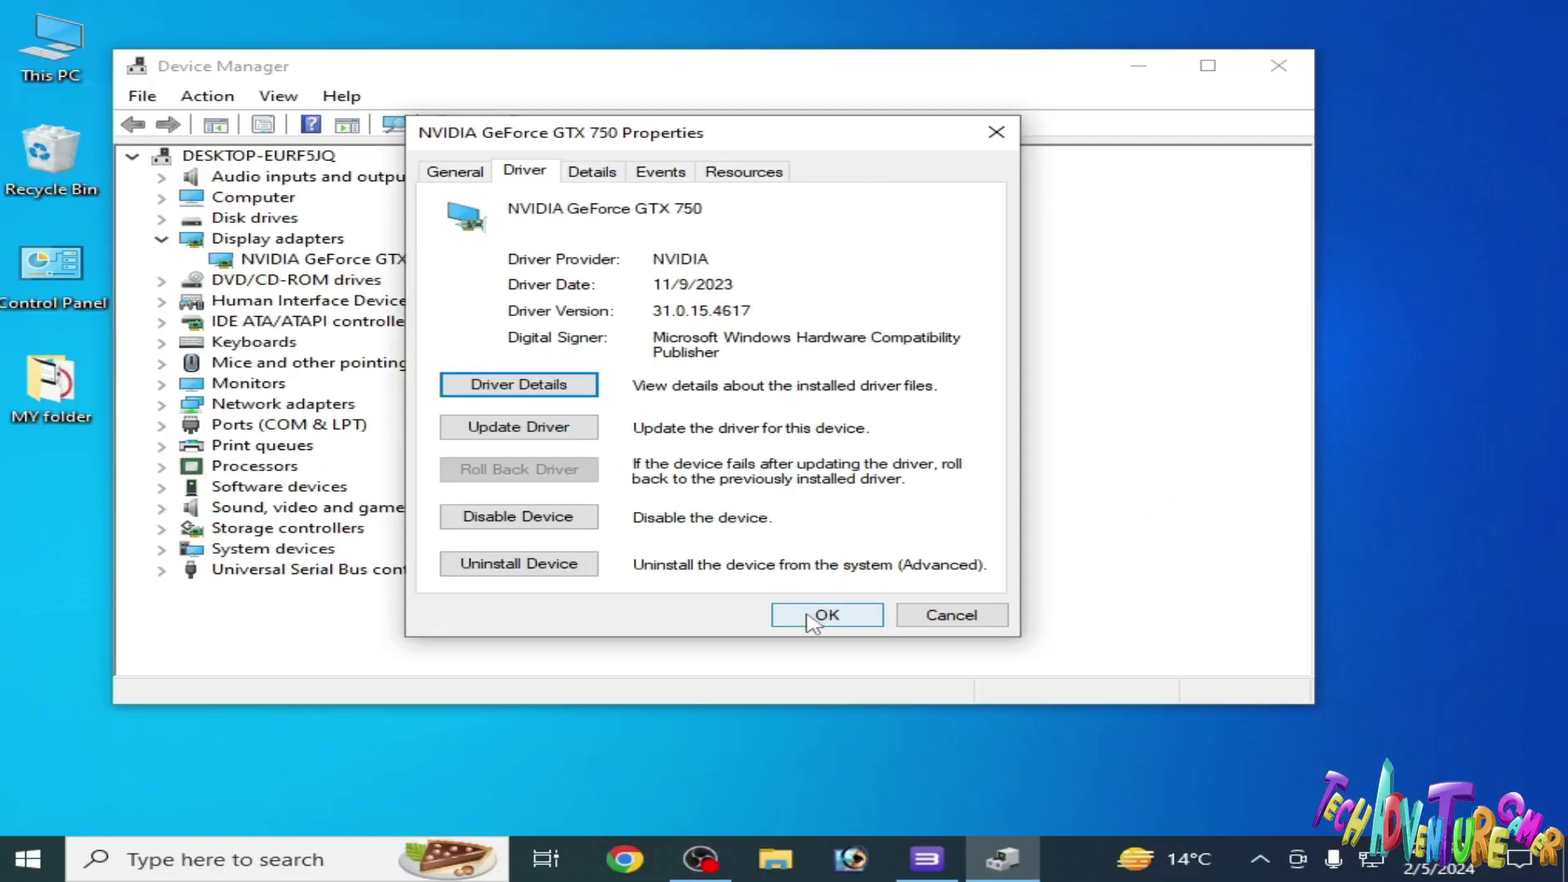
left_click(824, 616)
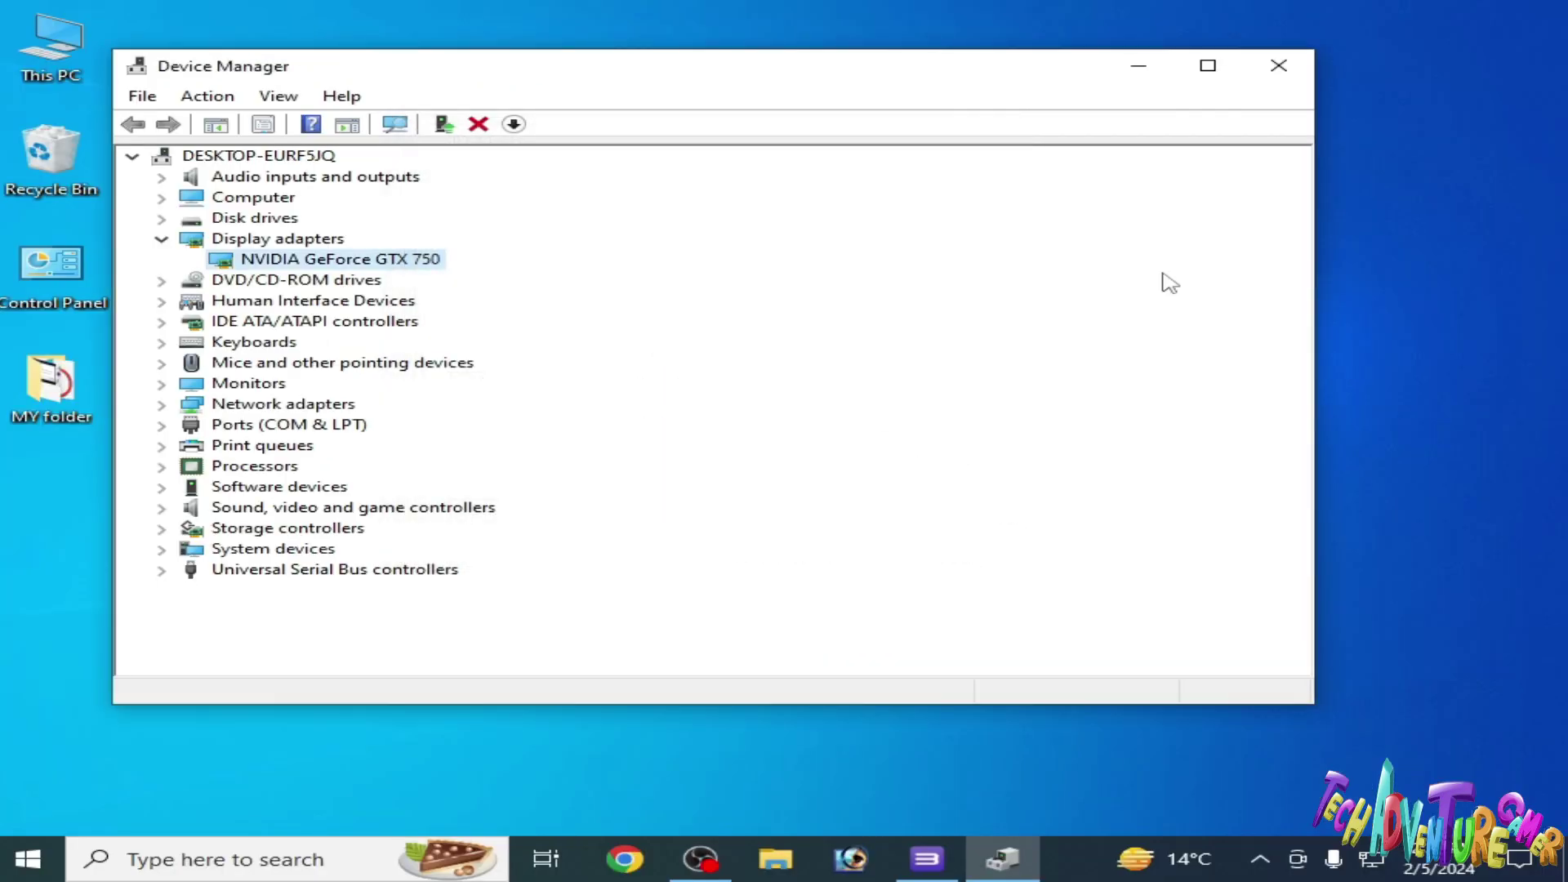
left_click(1282, 63)
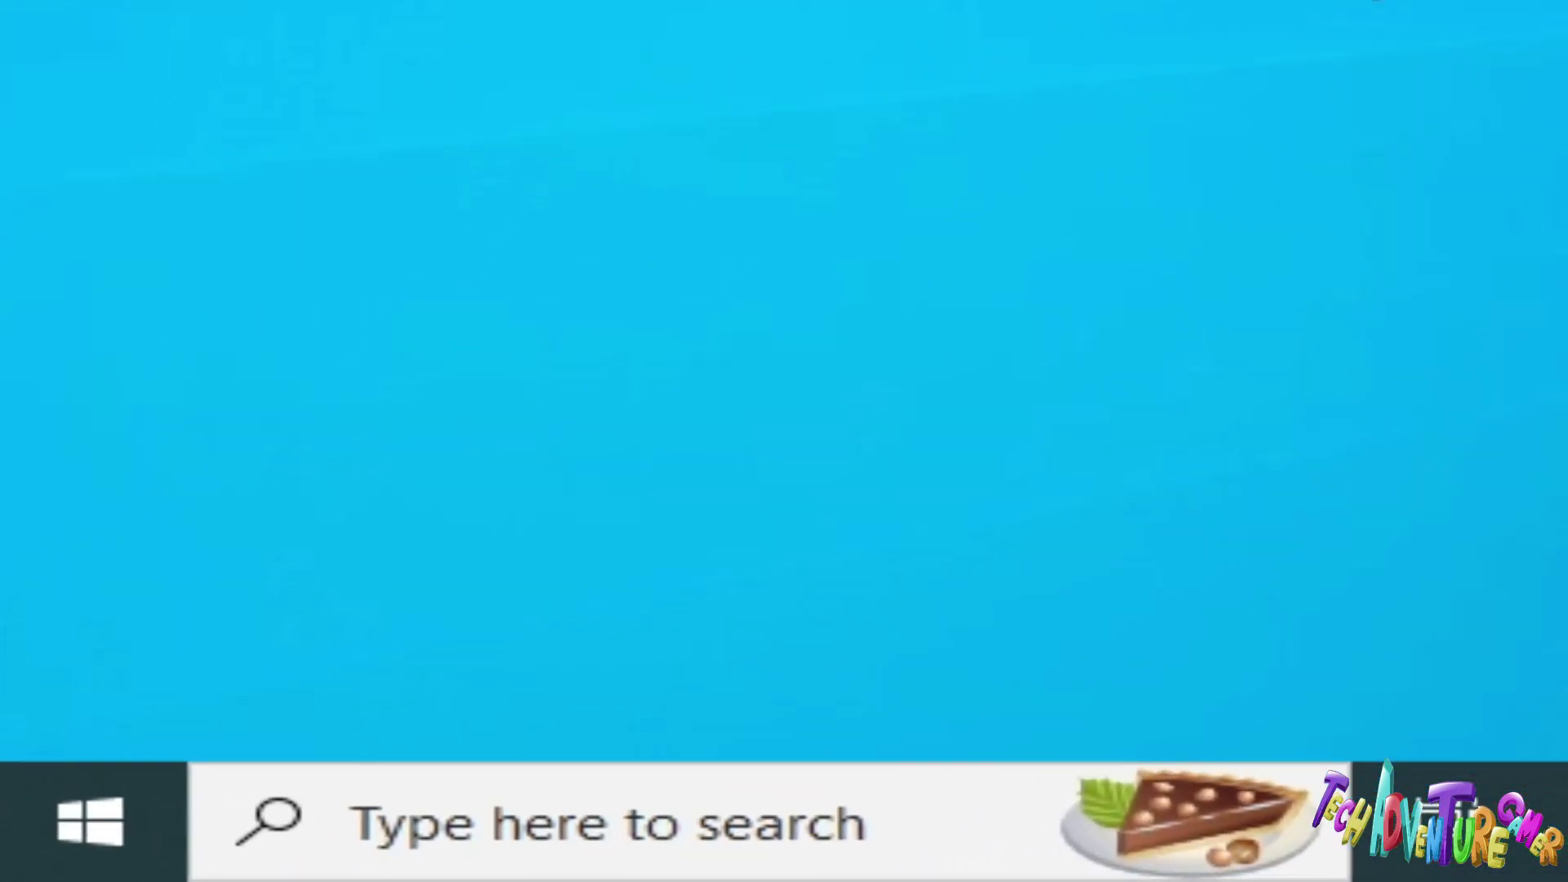
- Launch System Configuration with msconfig and open the advanced boot options for Windows 10
left_click(833, 814)
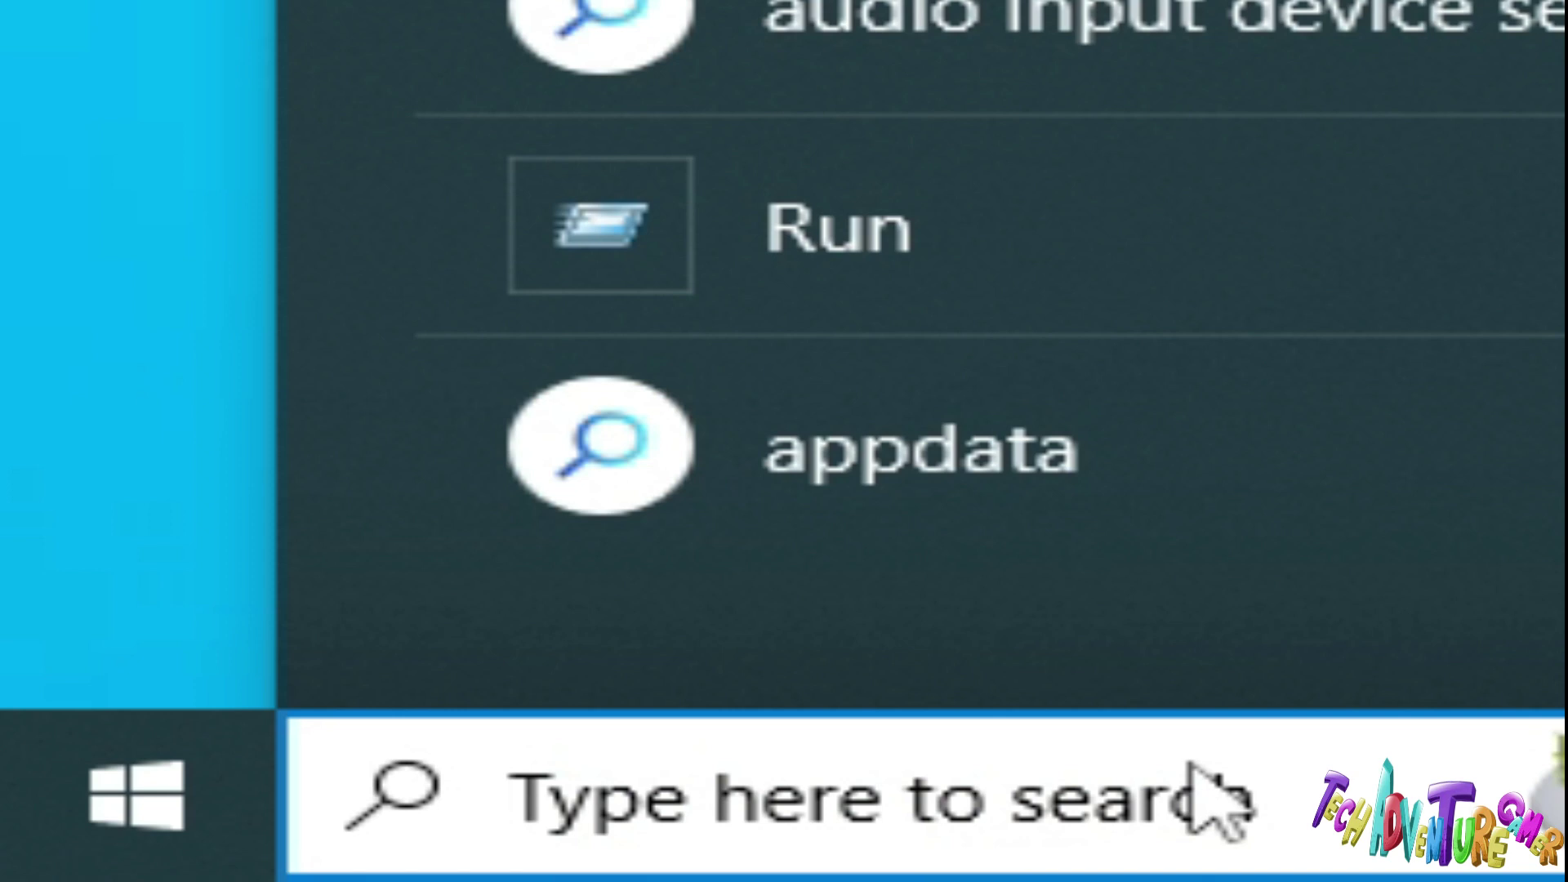
type("msconfig")
key("Return")
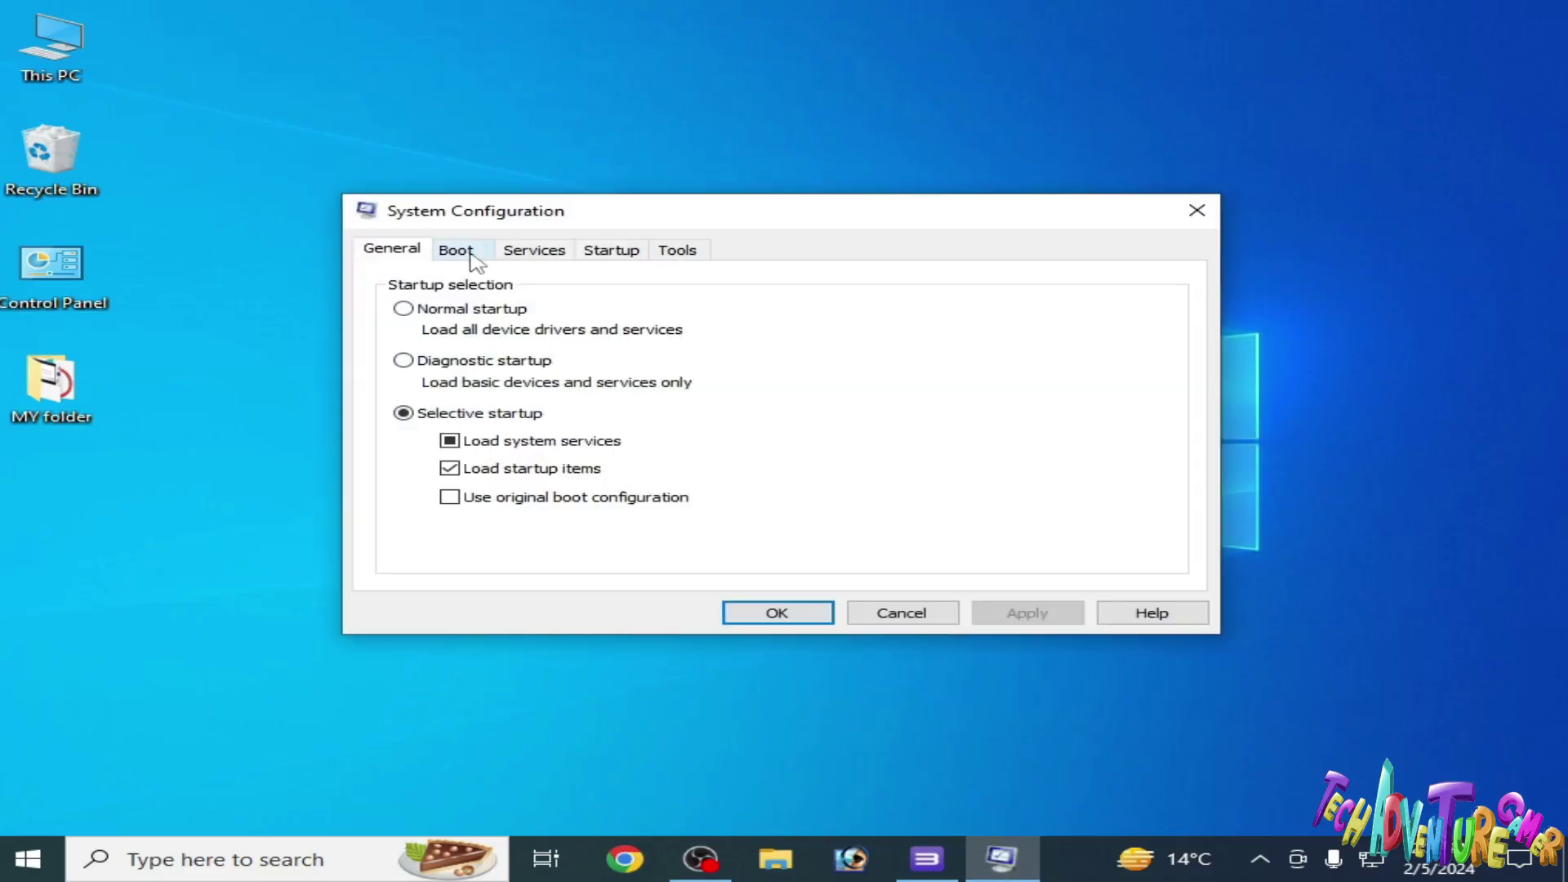
left_click(466, 250)
left_click(500, 418)
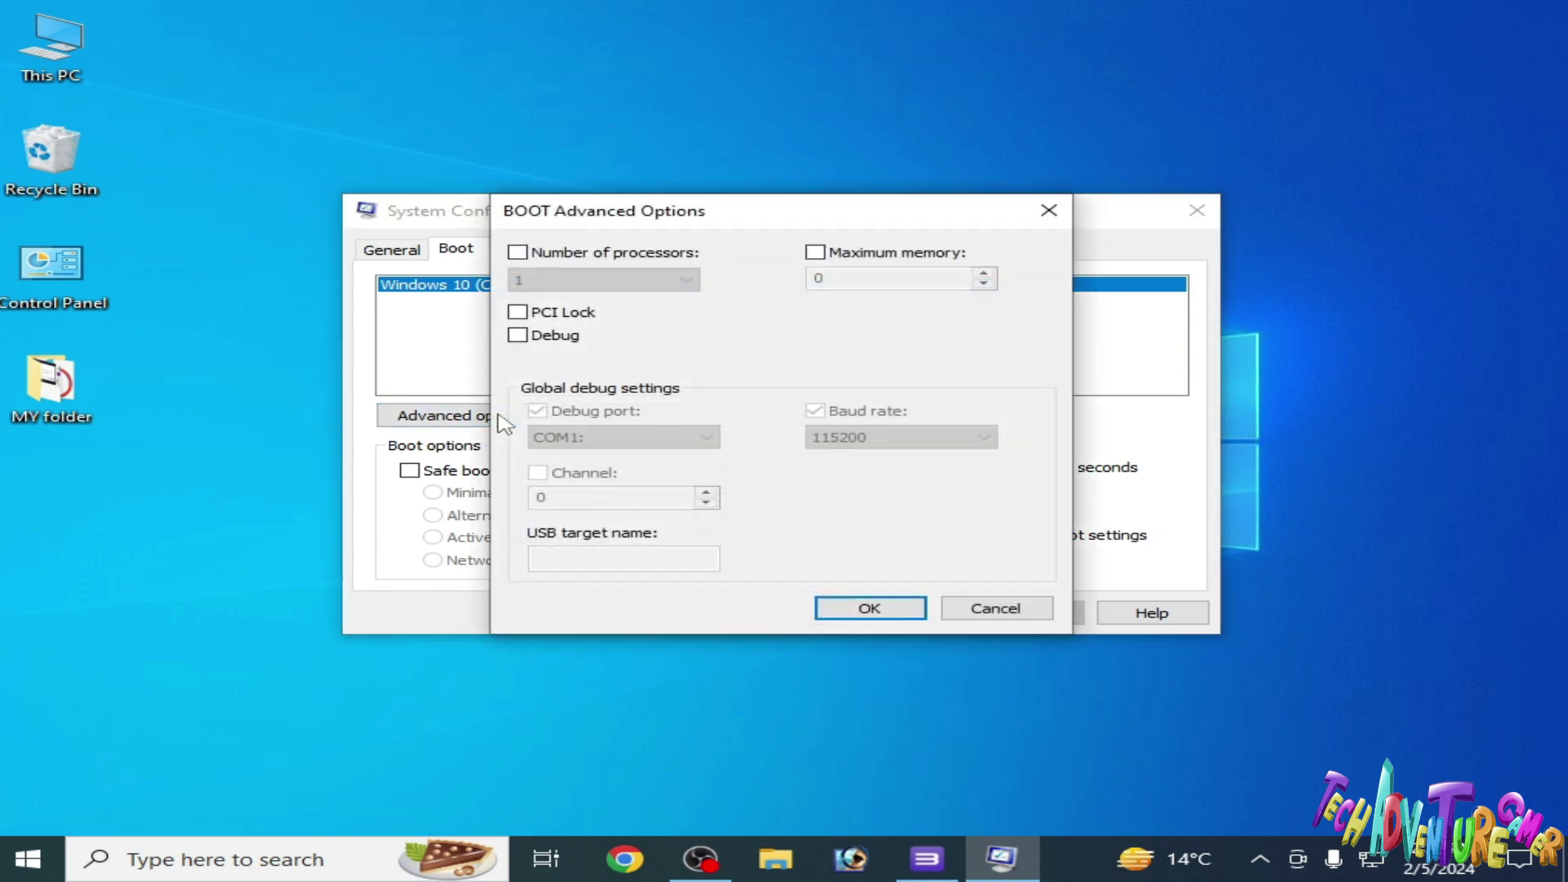
- Try a maximum memory limit of 8192 and a processor count of 4, and turn both limits off again
left_click(815, 252)
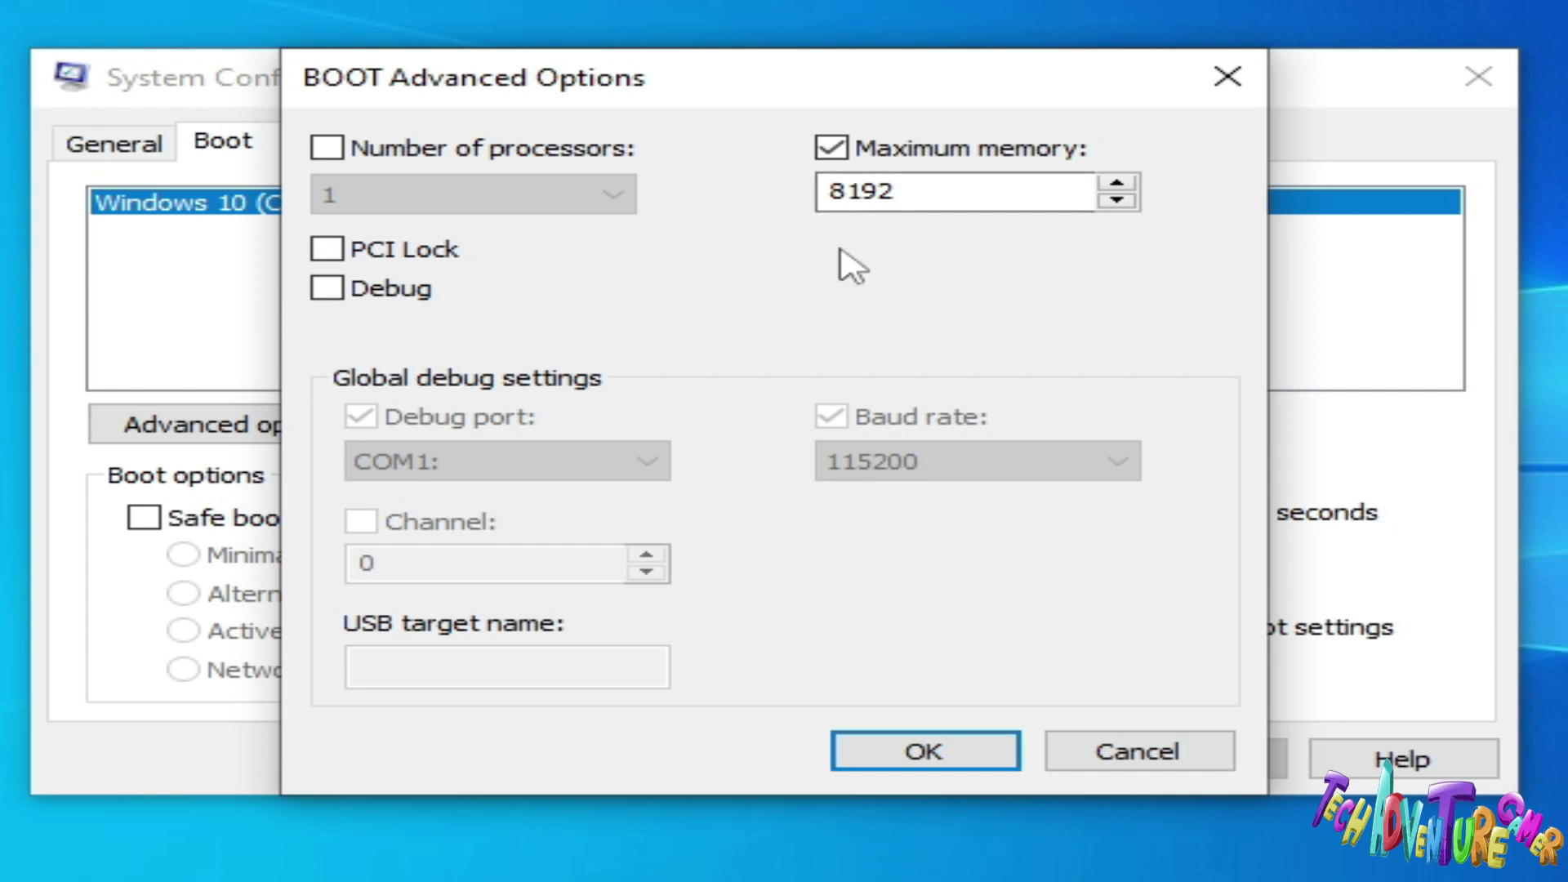
left_click(838, 157)
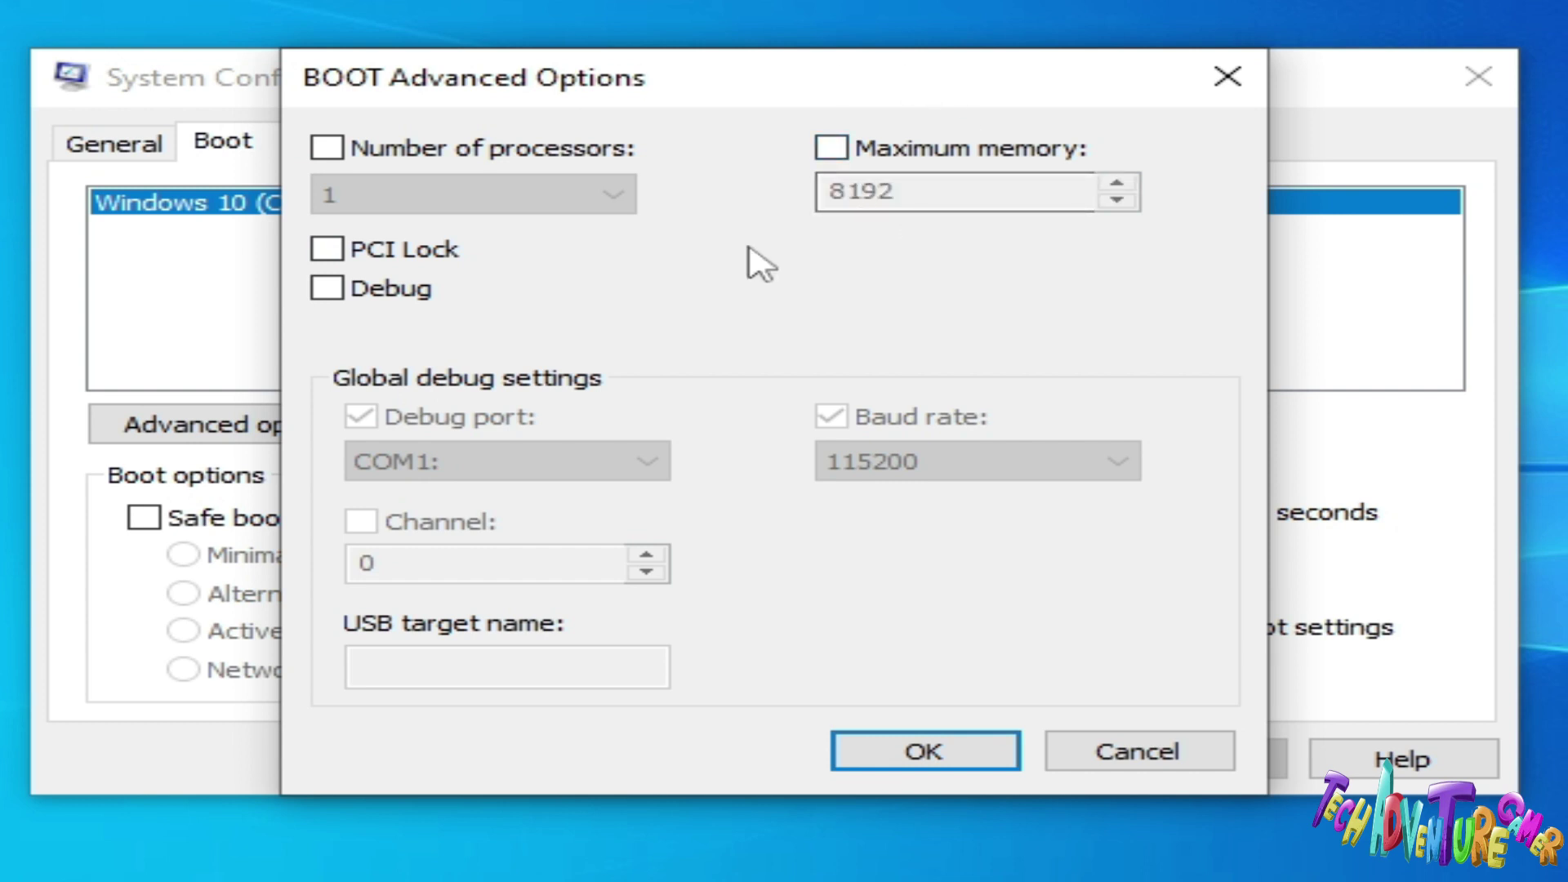
left_click(355, 150)
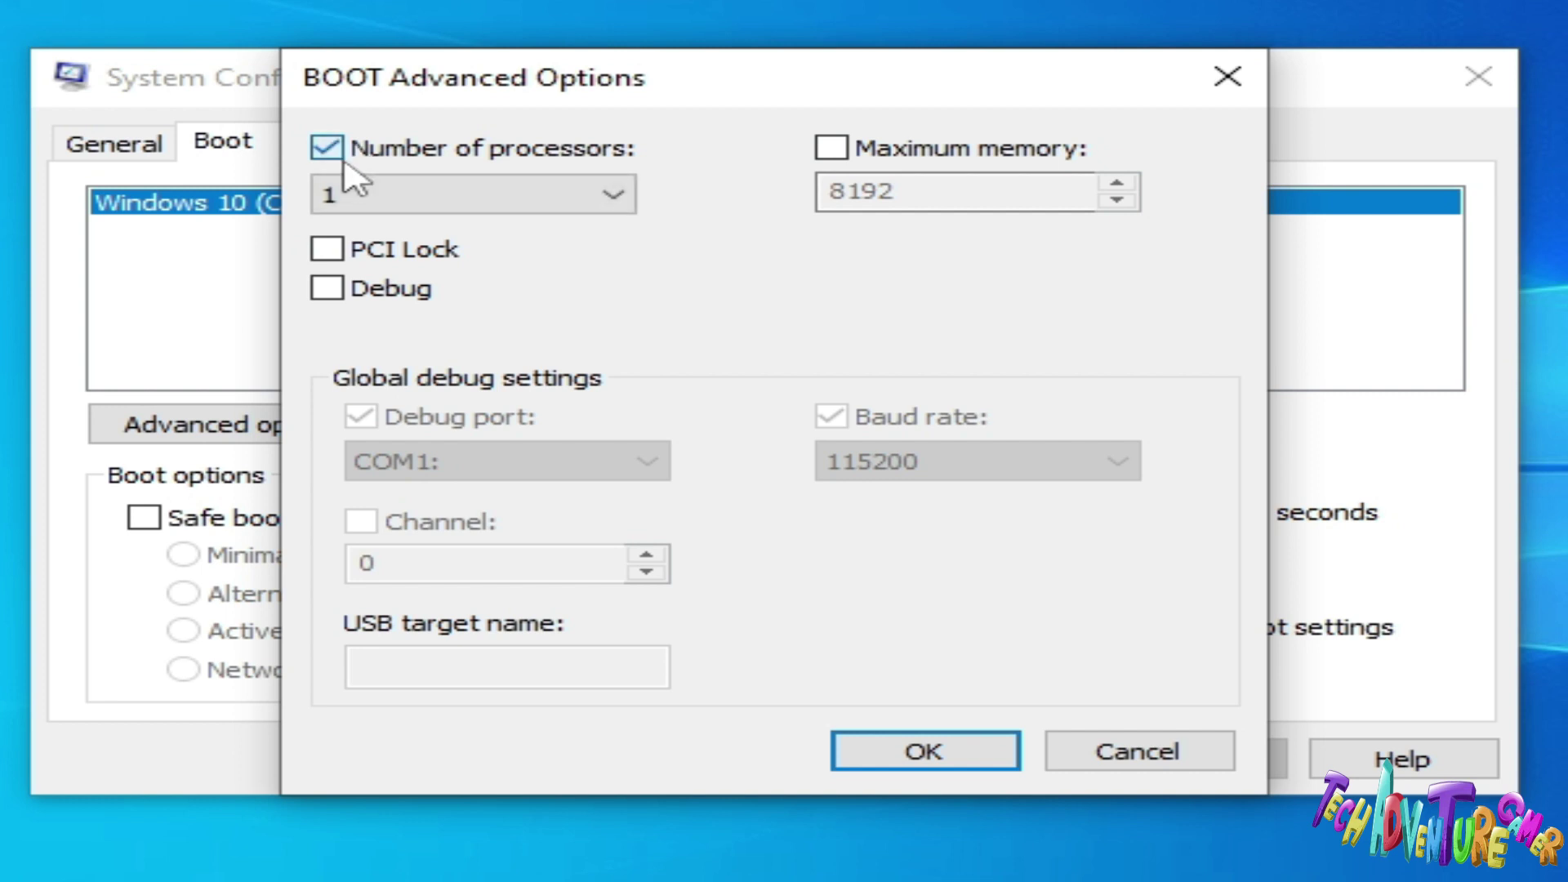
left_click(355, 152)
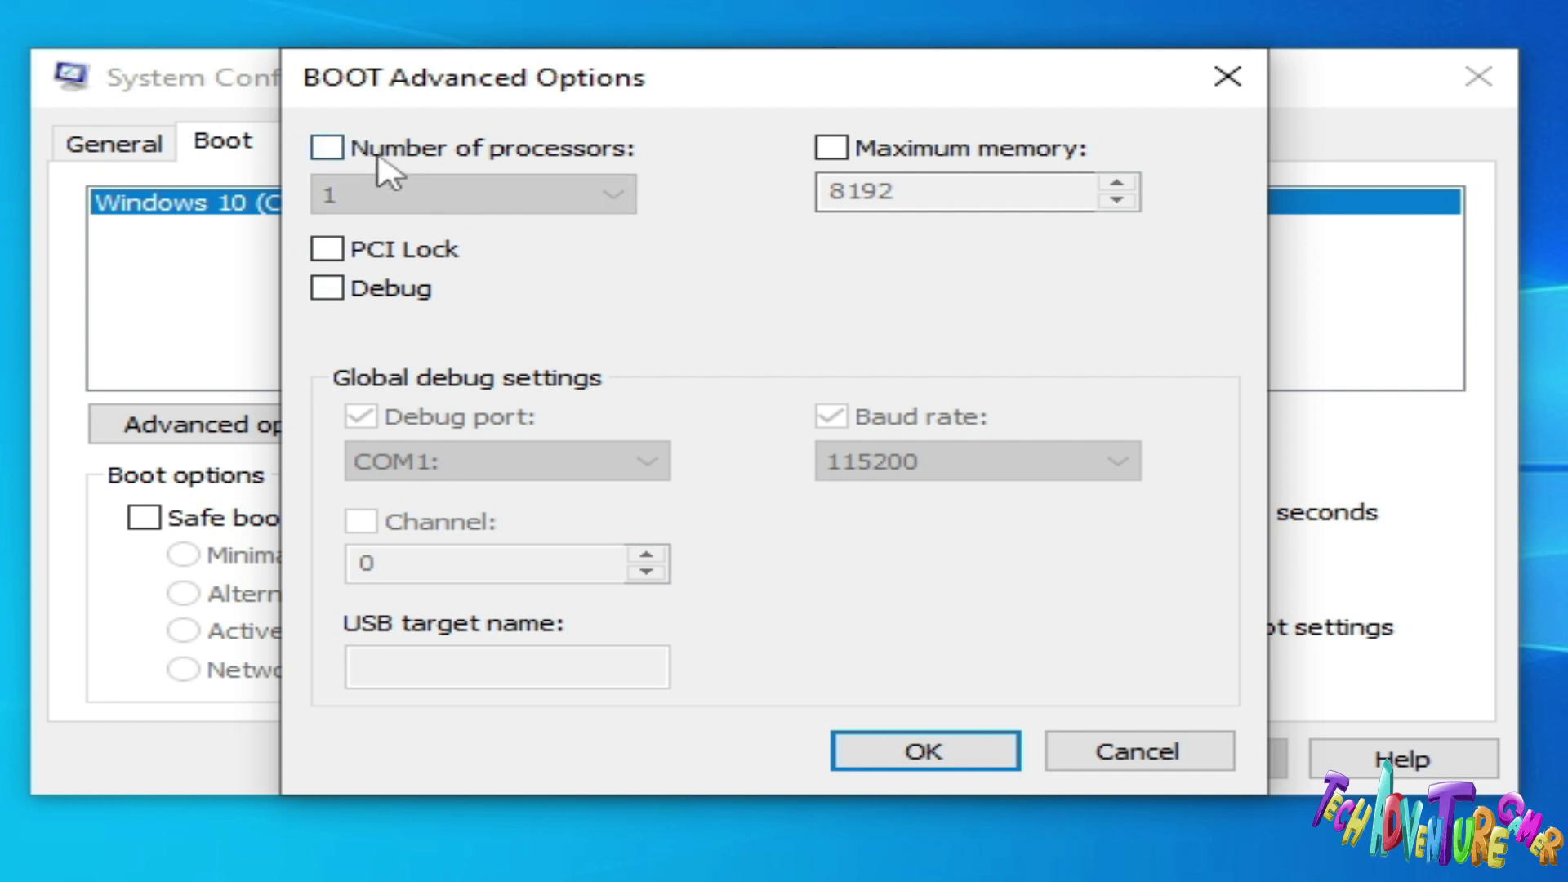
left_click(327, 148)
left_click(444, 200)
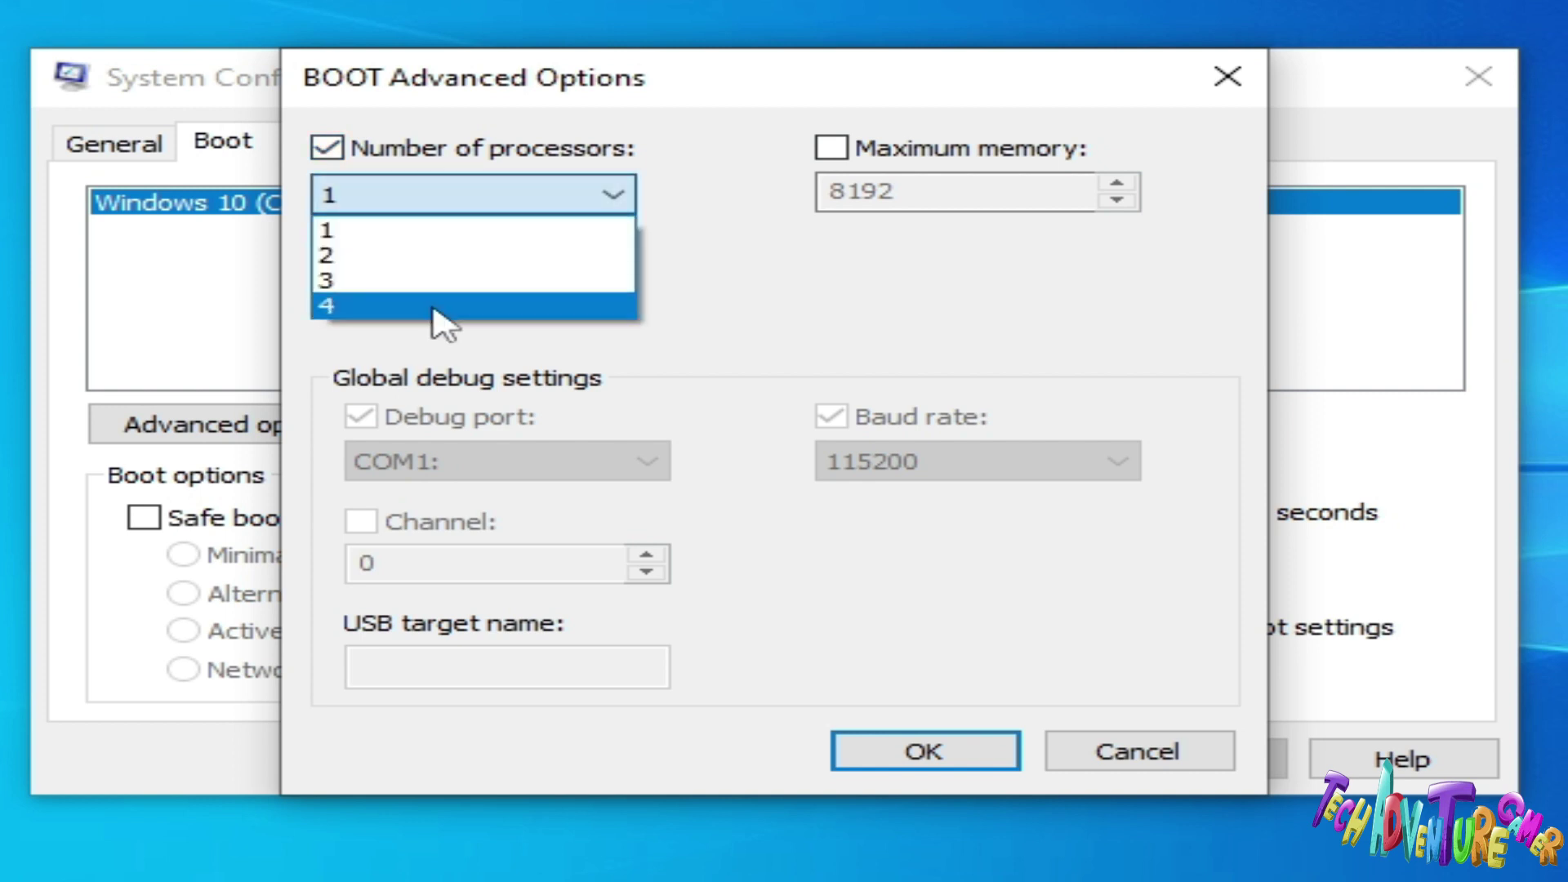
left_click(433, 306)
left_click(326, 148)
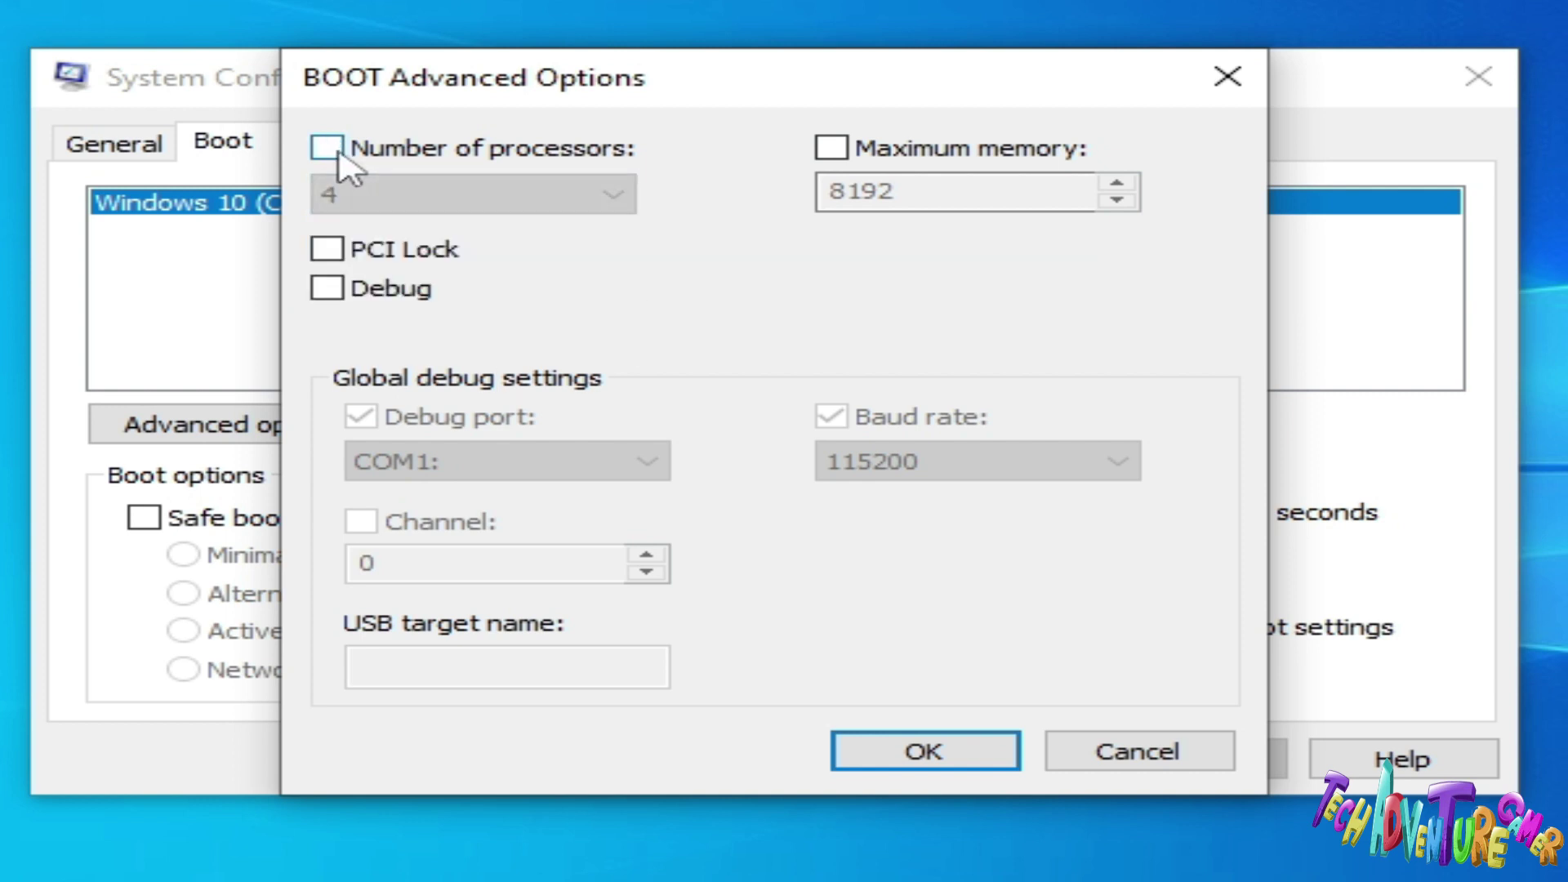
- Confirm the advanced boot options, apply the boot settings and close System Configuration
left_click(976, 750)
left_click(1144, 760)
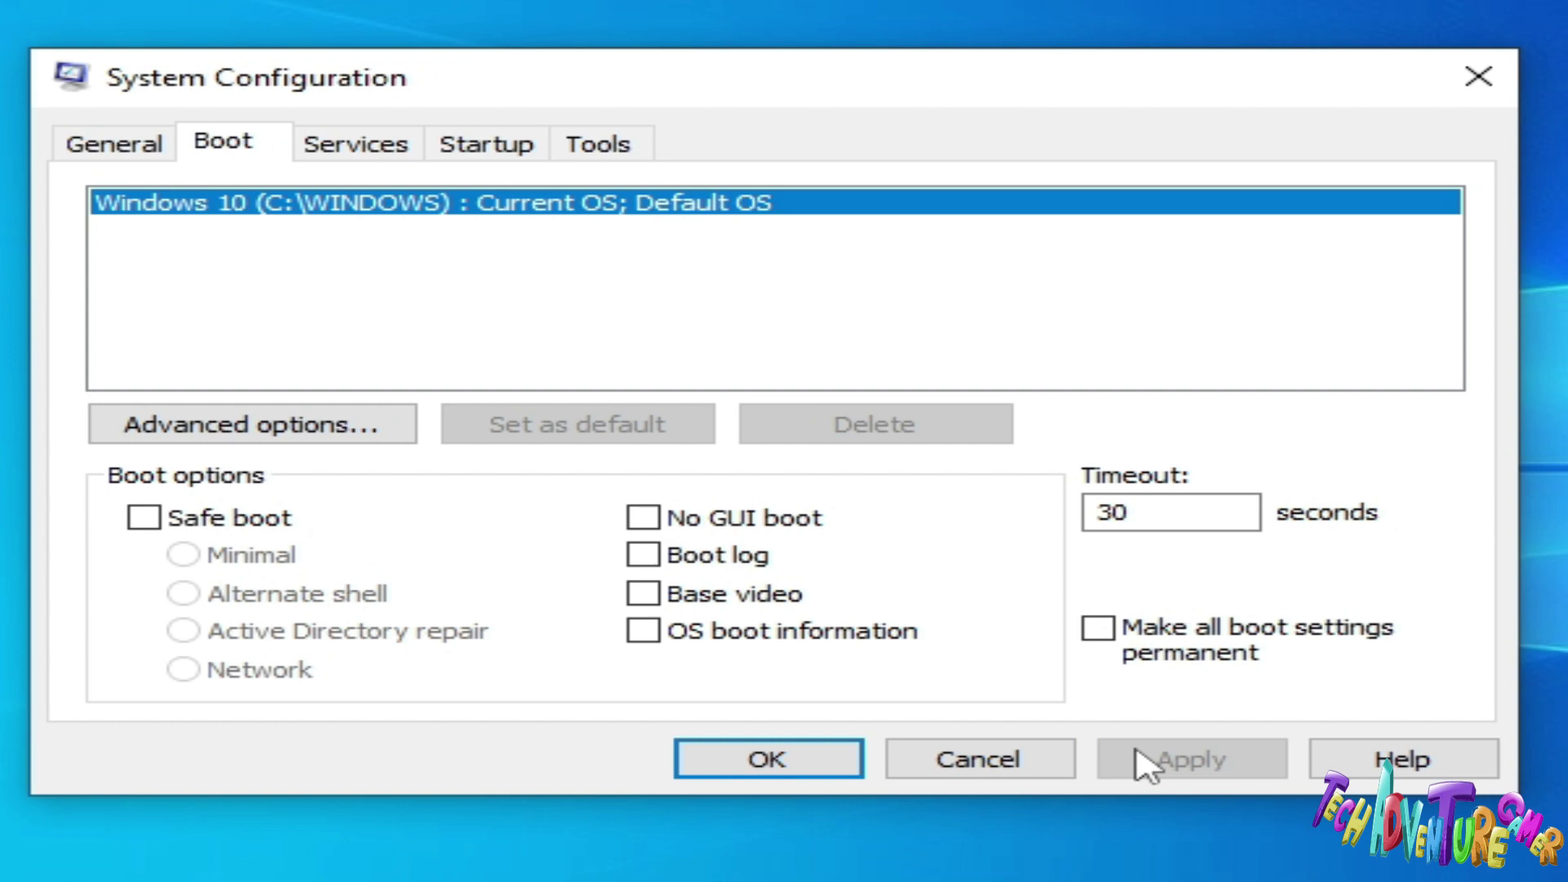
left_click(742, 759)
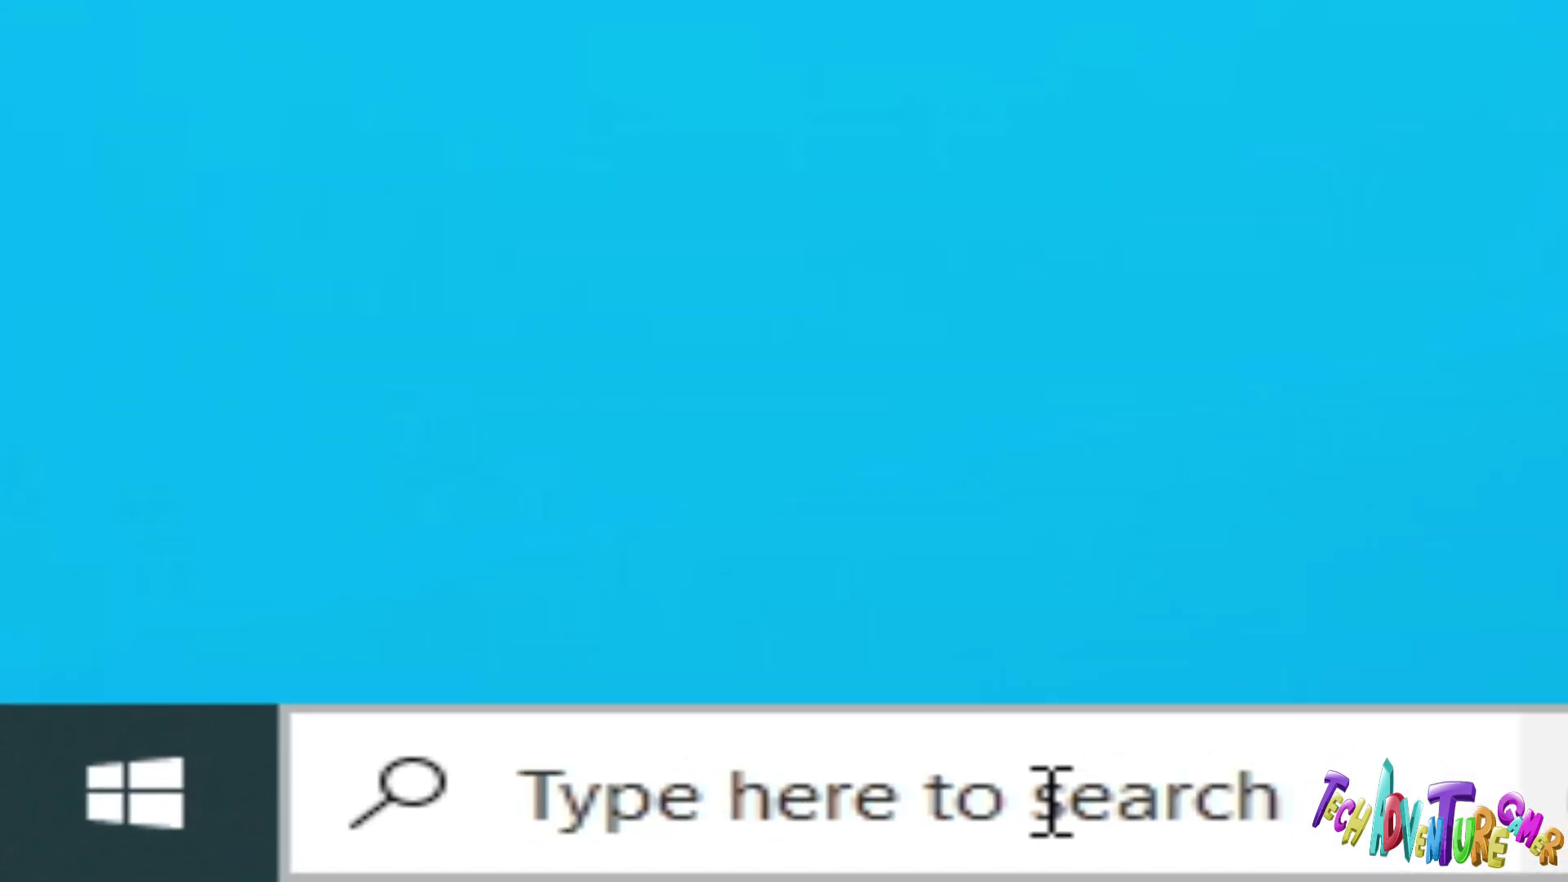
- Open Task Manager and go to the details entry of the rpcs3 process
left_click(1049, 801)
type("task")
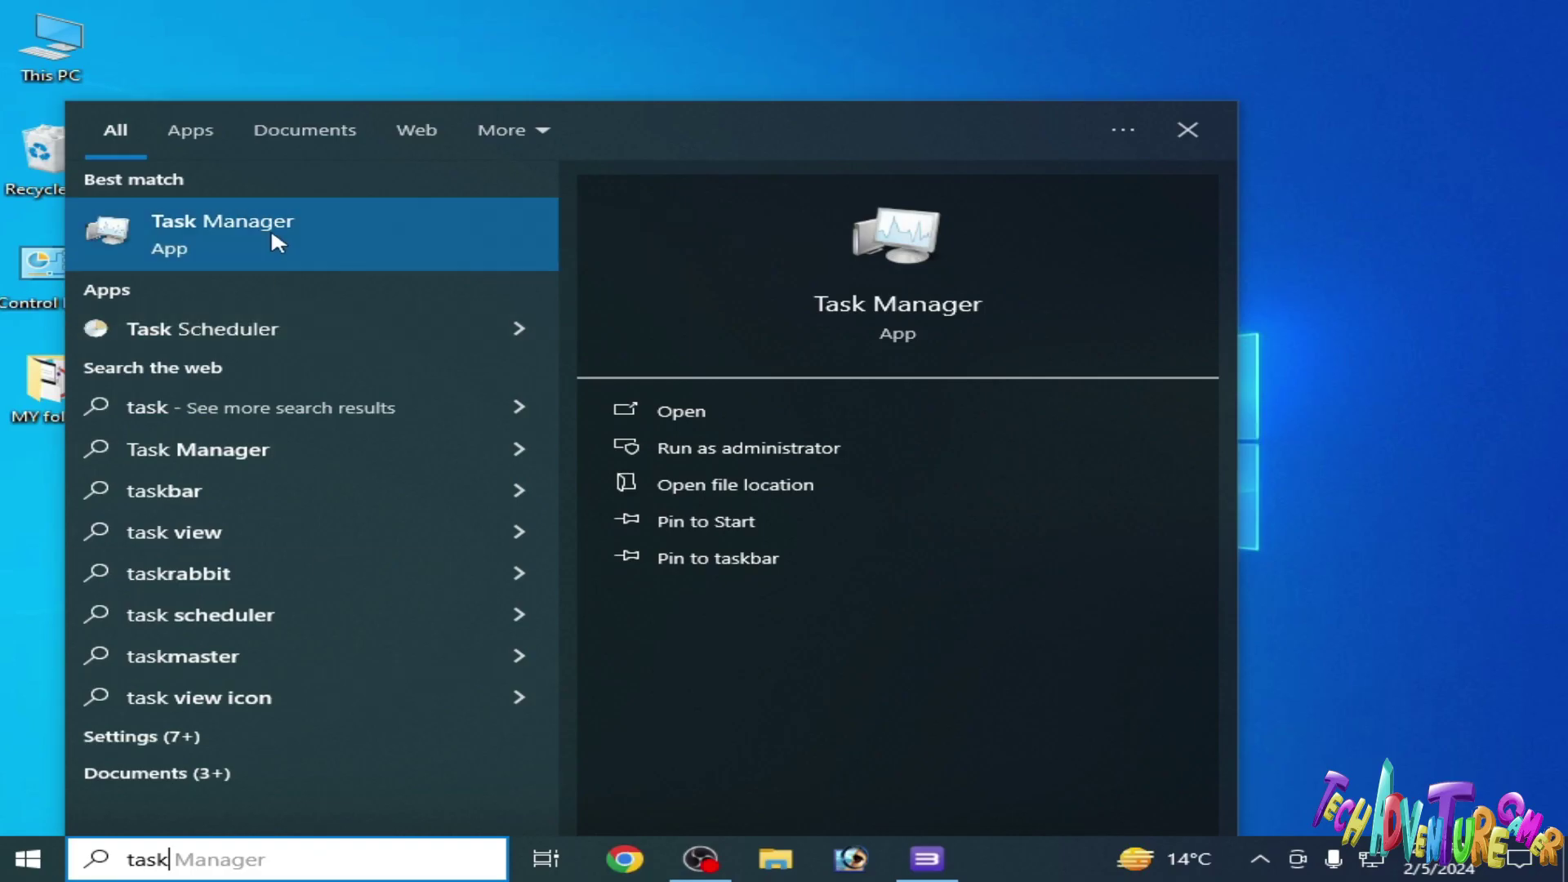
left_click(272, 233)
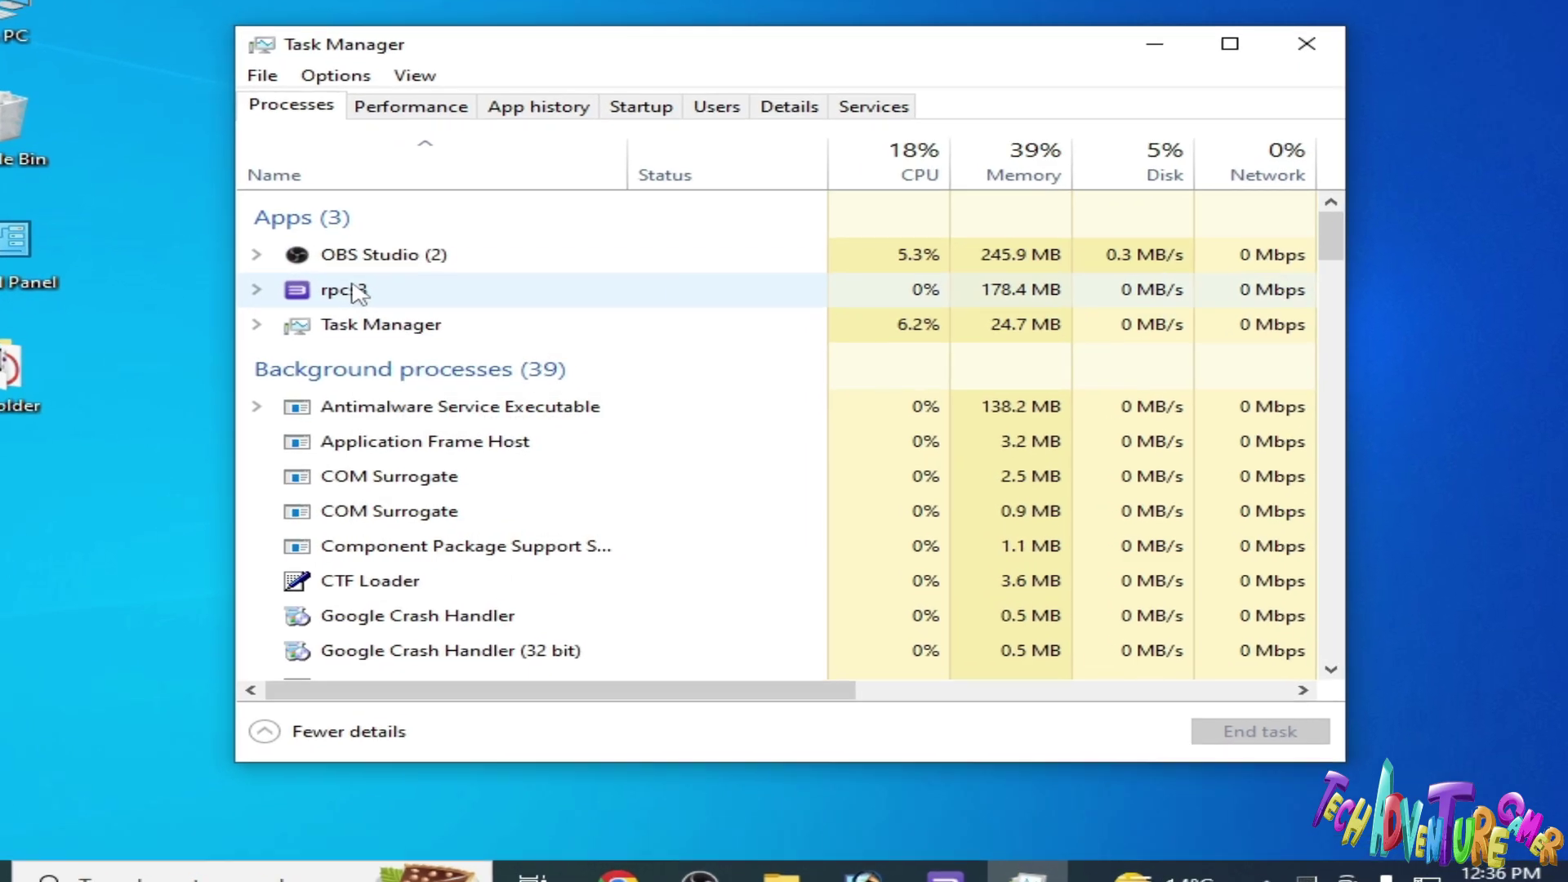
right_click(356, 293)
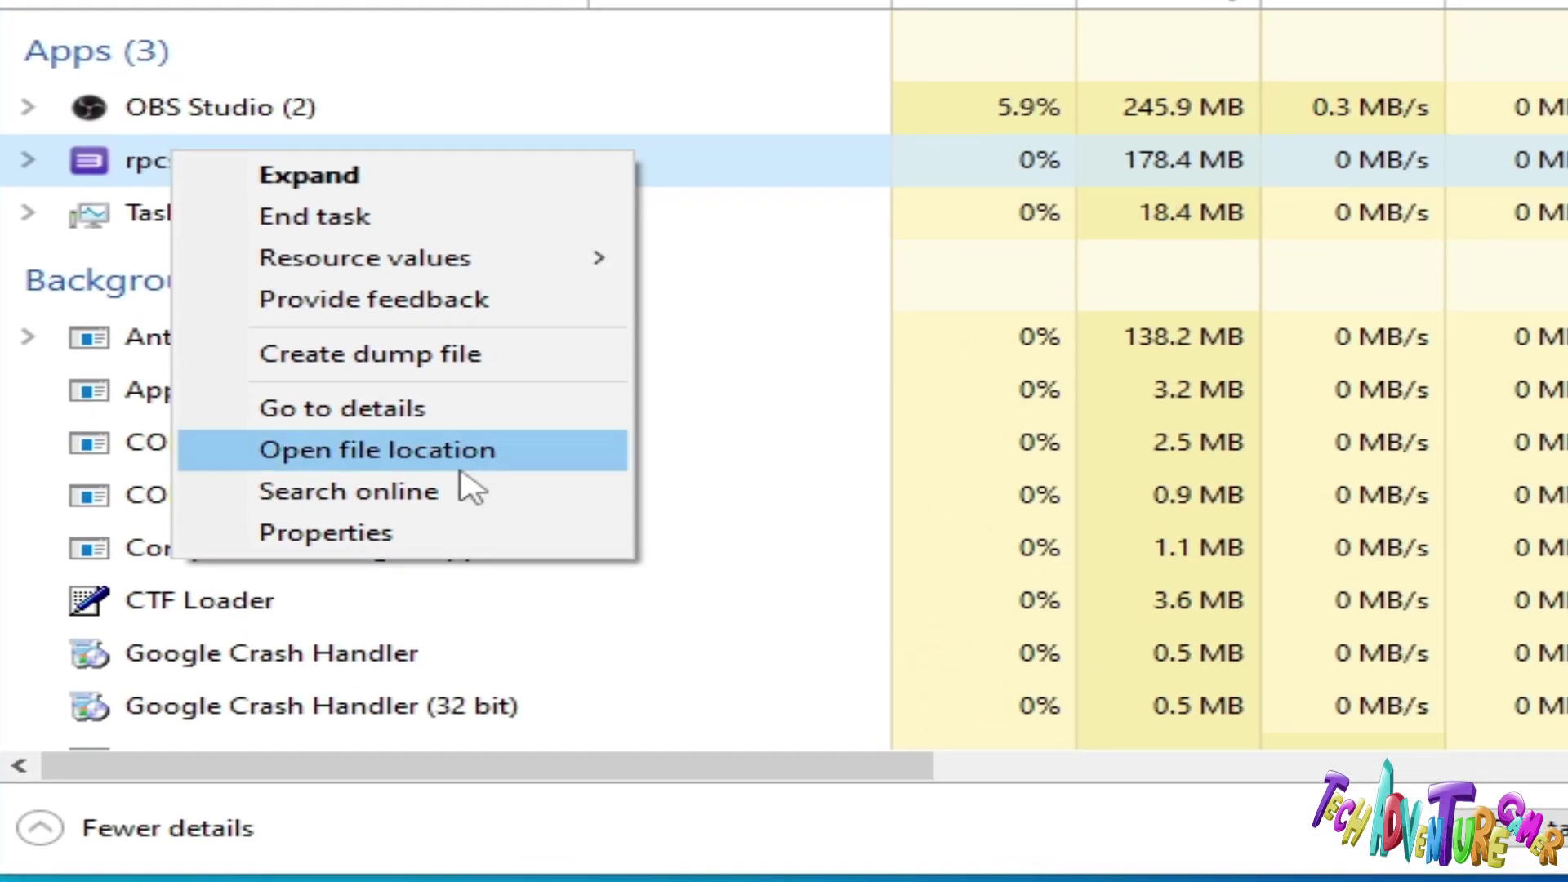
left_click(329, 408)
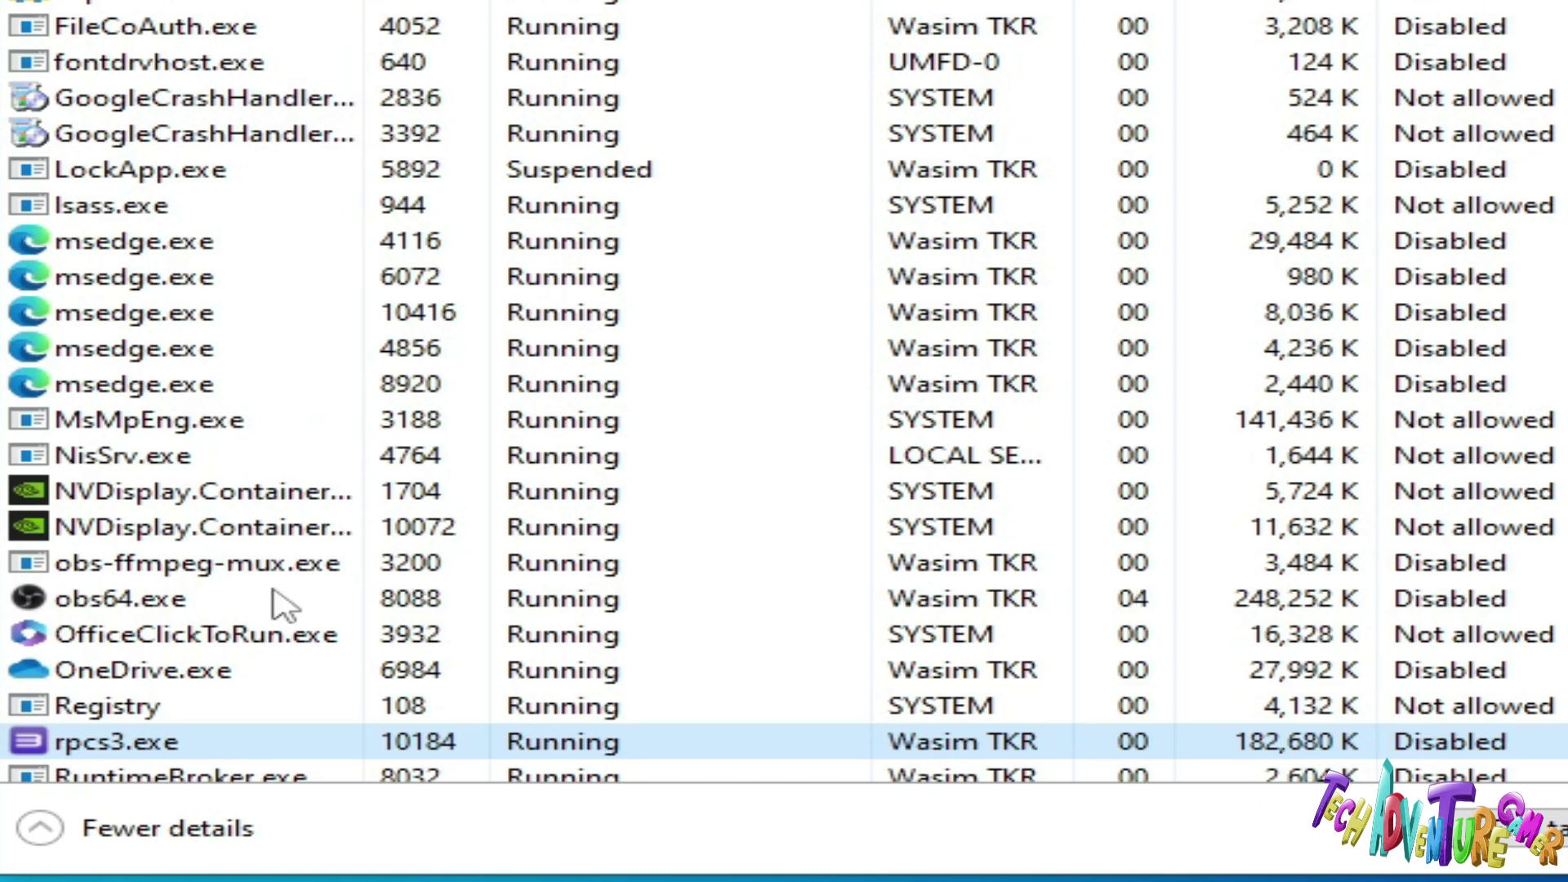
- Set the priority of rpcs3.exe to High, confirm the change and close Task Manager
right_click(168, 743)
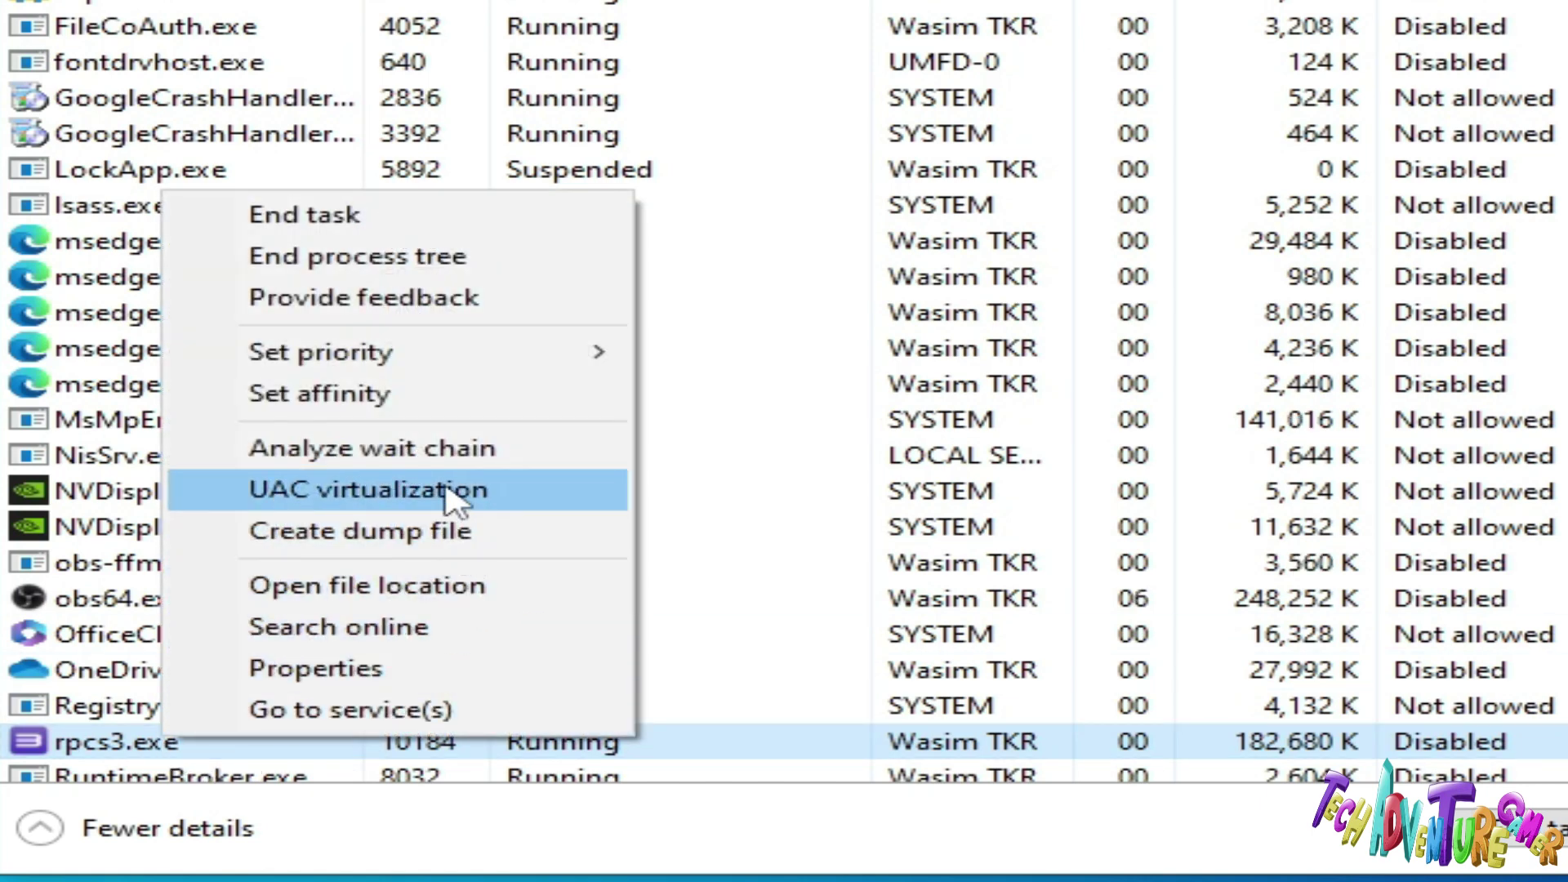
mouse_move(368, 360)
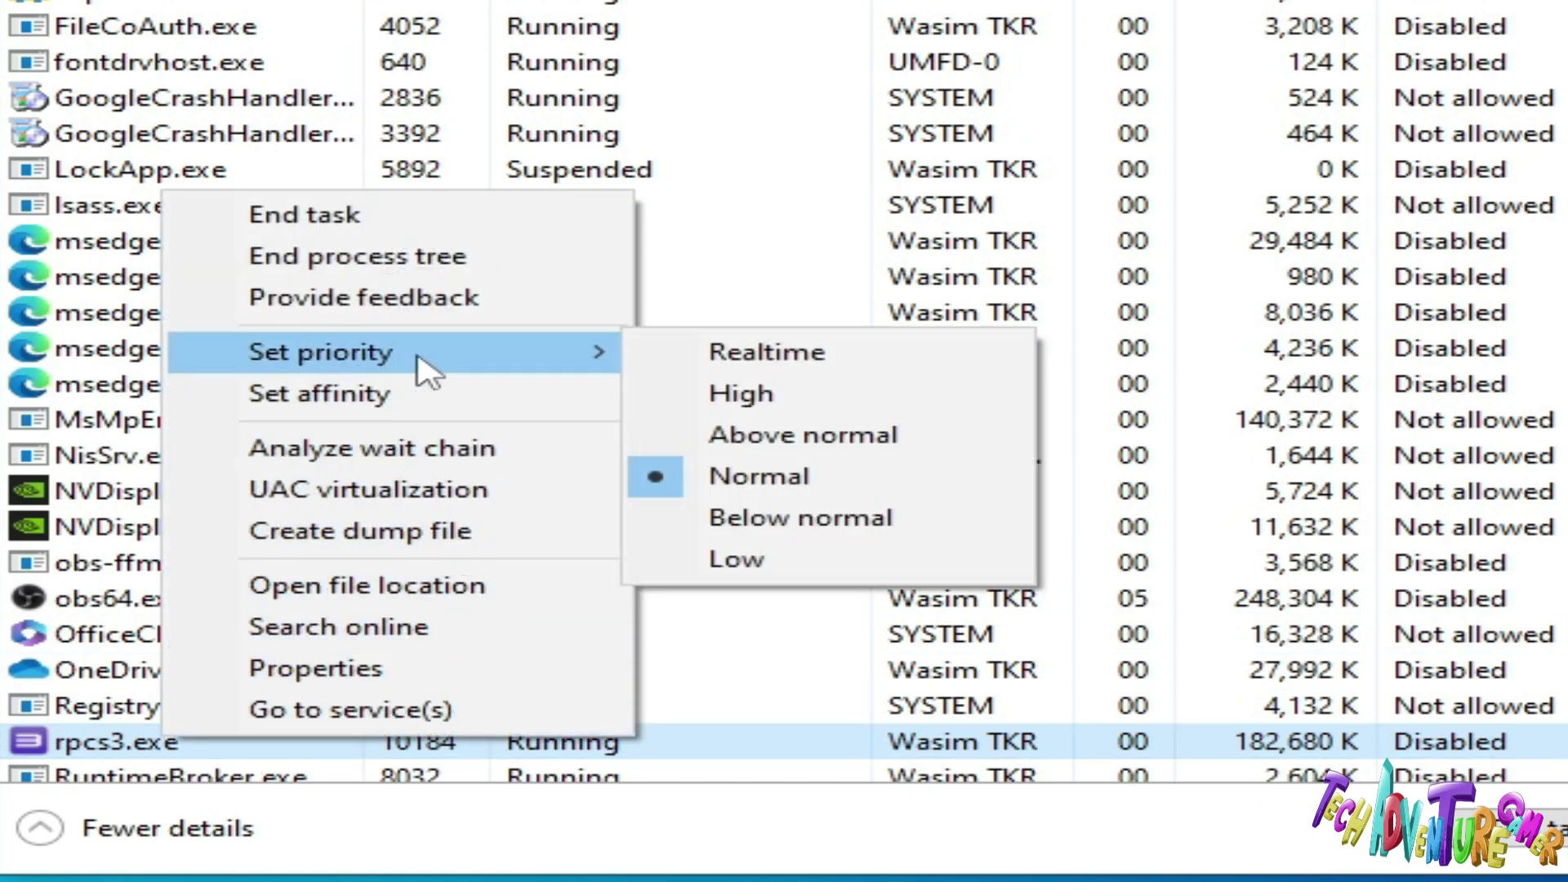
left_click(756, 396)
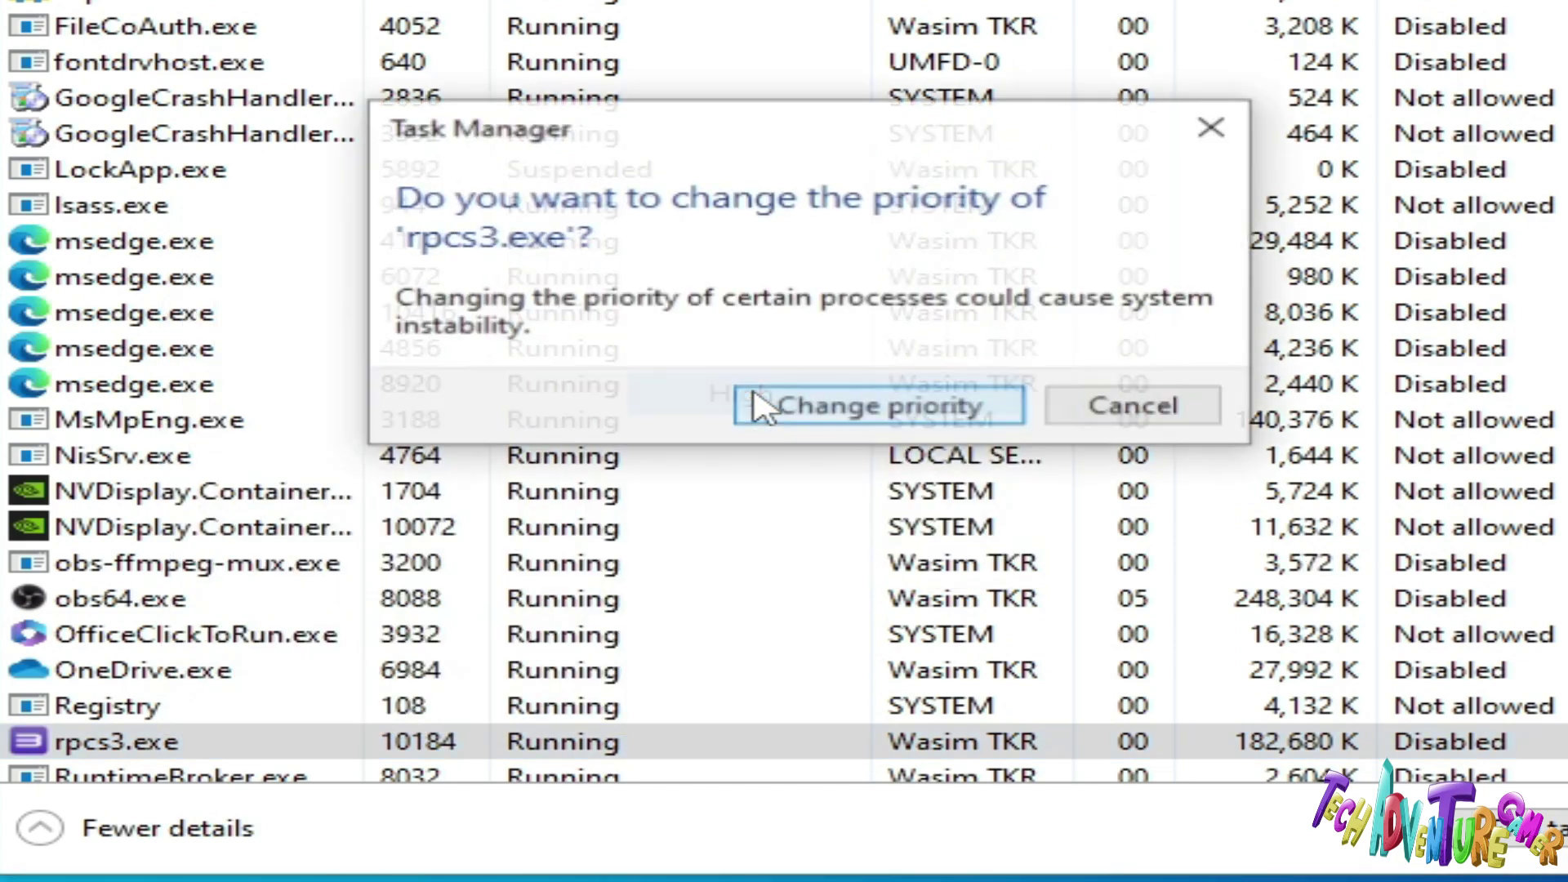
left_click(780, 418)
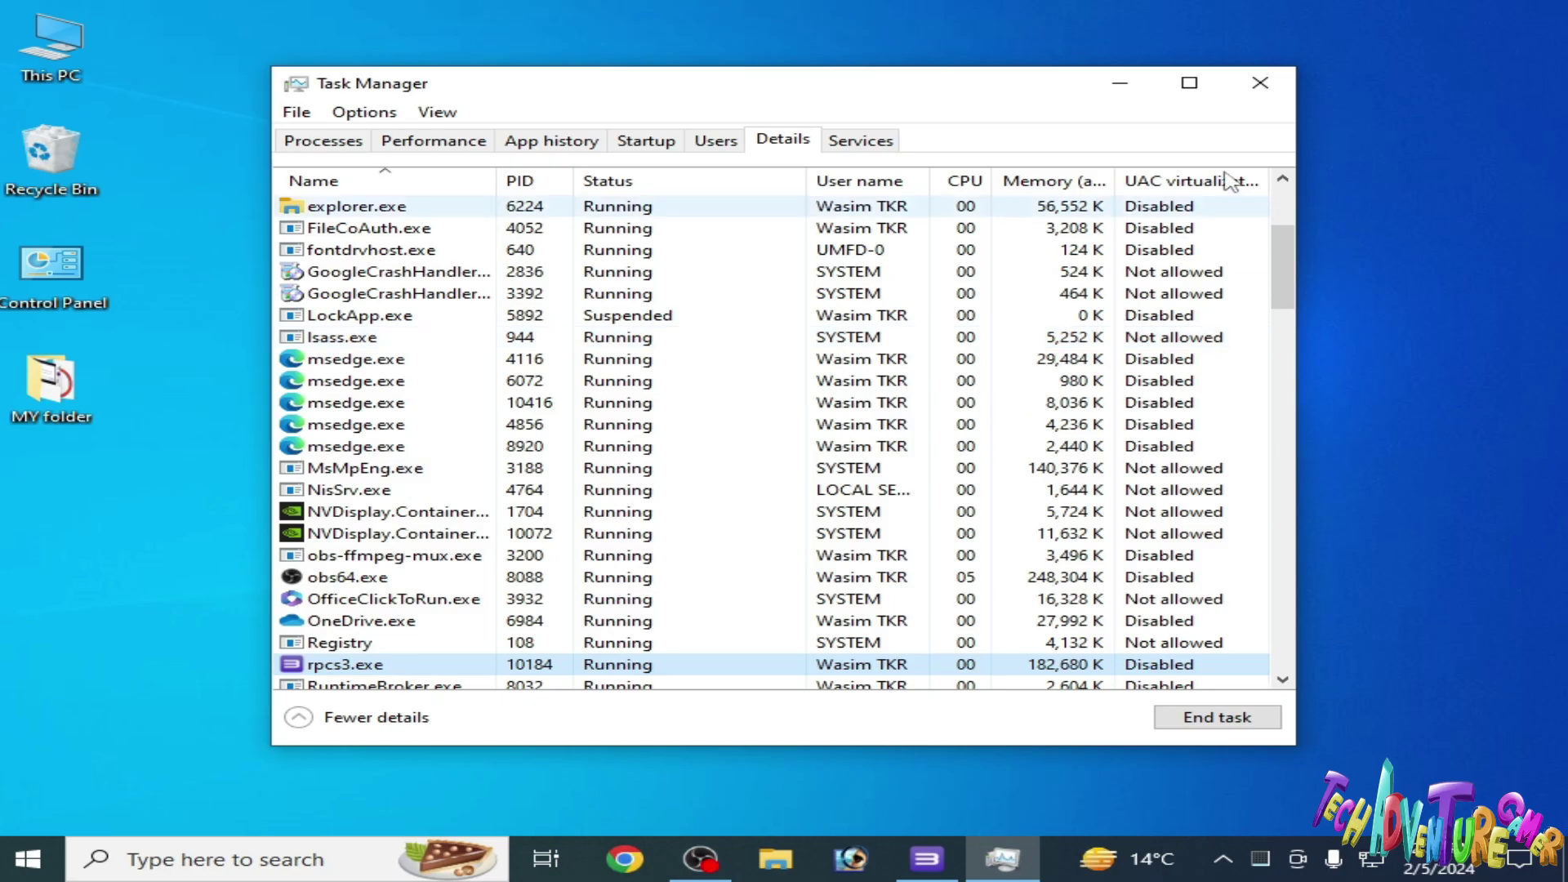
left_click(1253, 77)
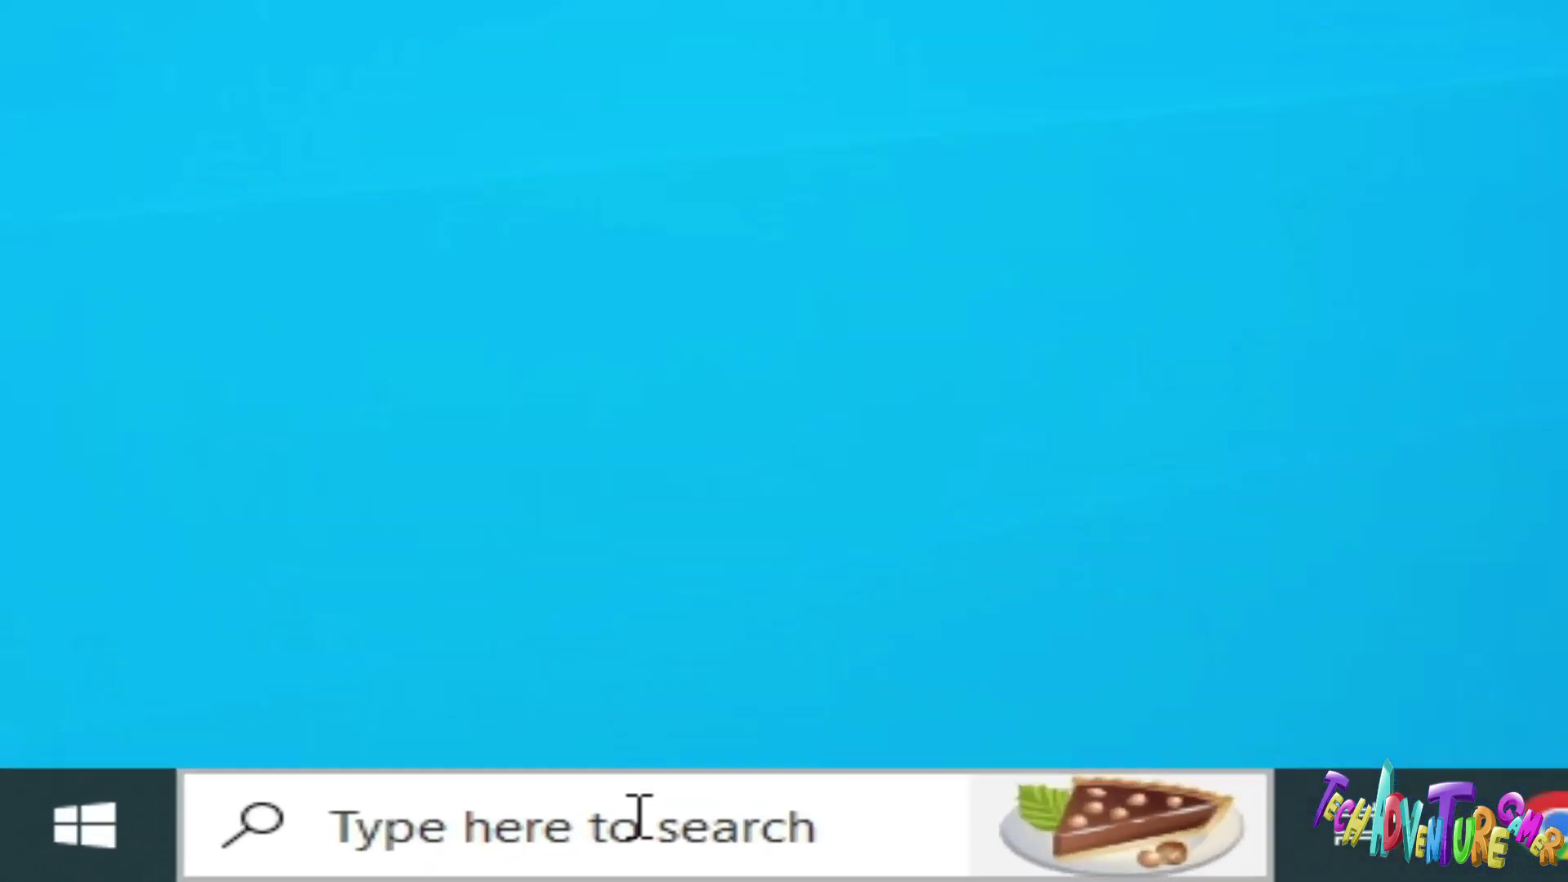
- Reopen Task Manager and end the running rpcs3 task
left_click(270, 859)
type("t")
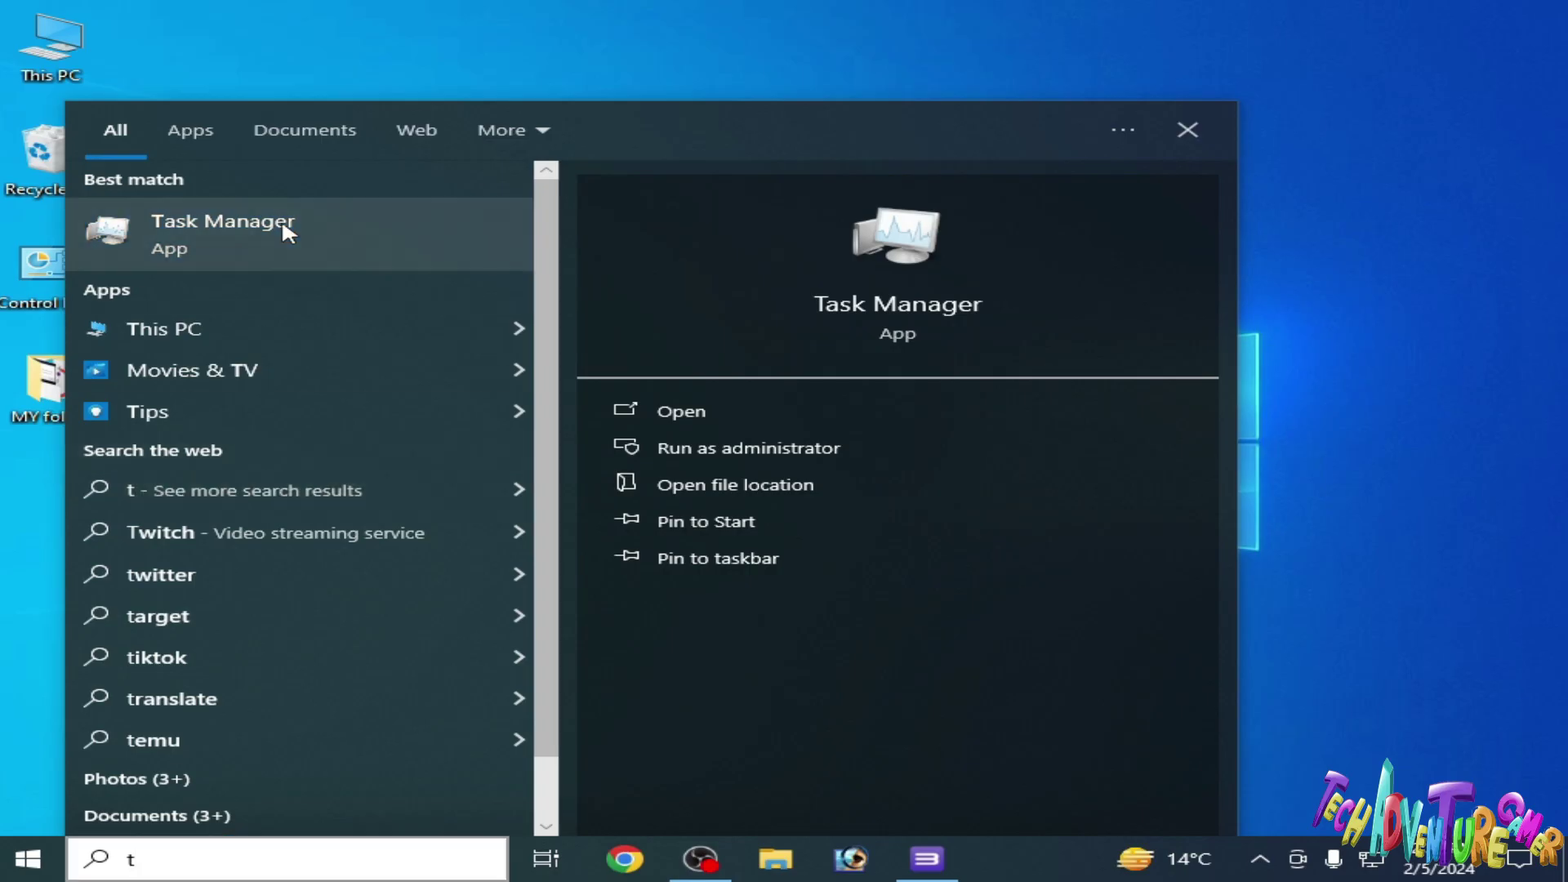
left_click(280, 235)
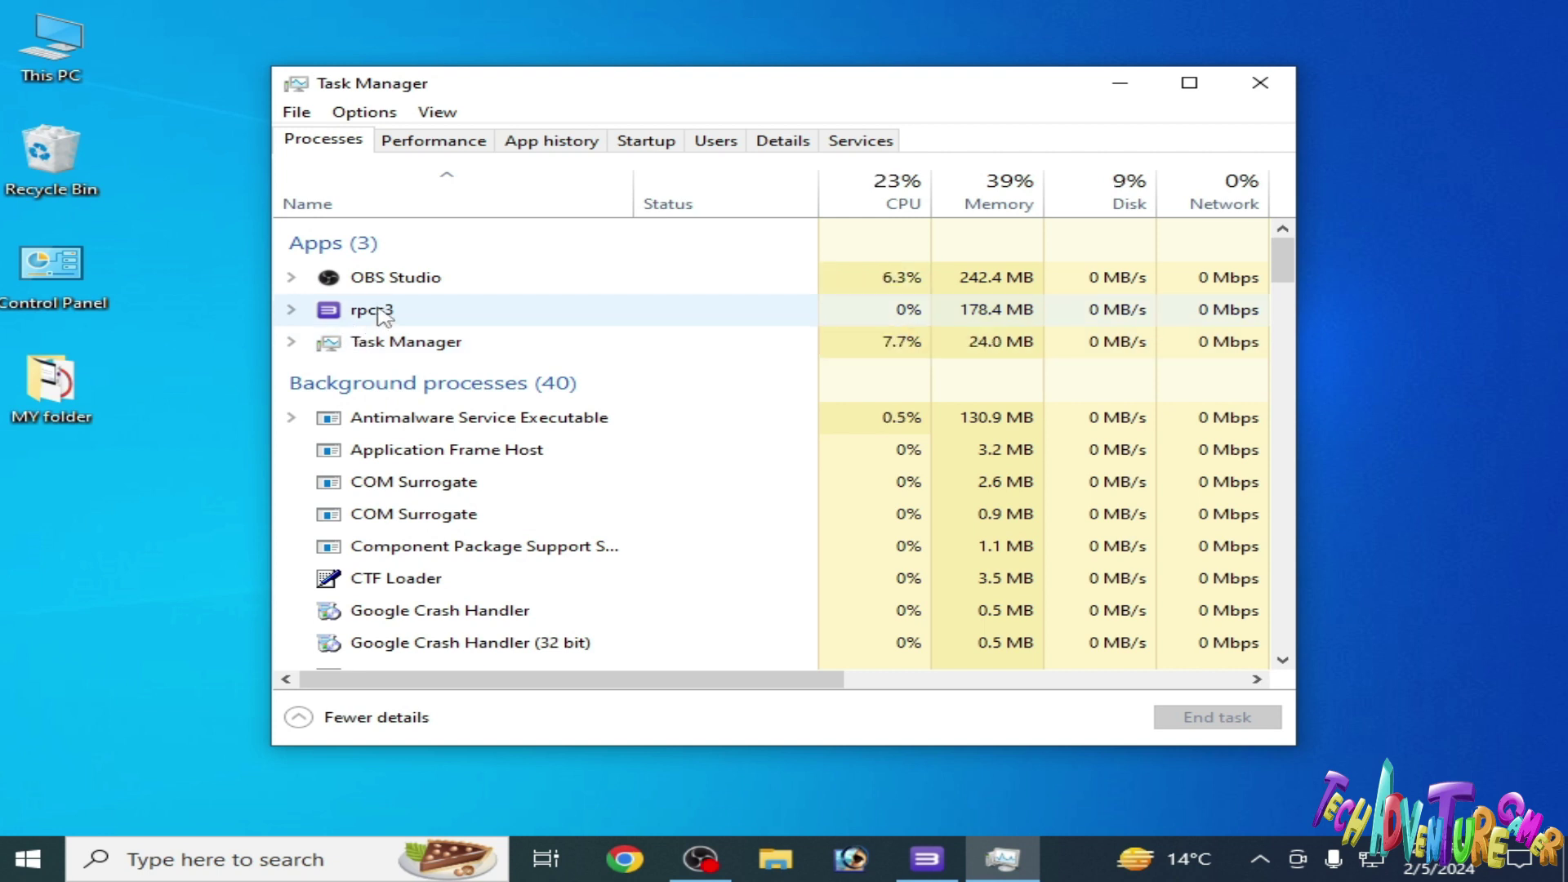
right_click(376, 309)
left_click(469, 357)
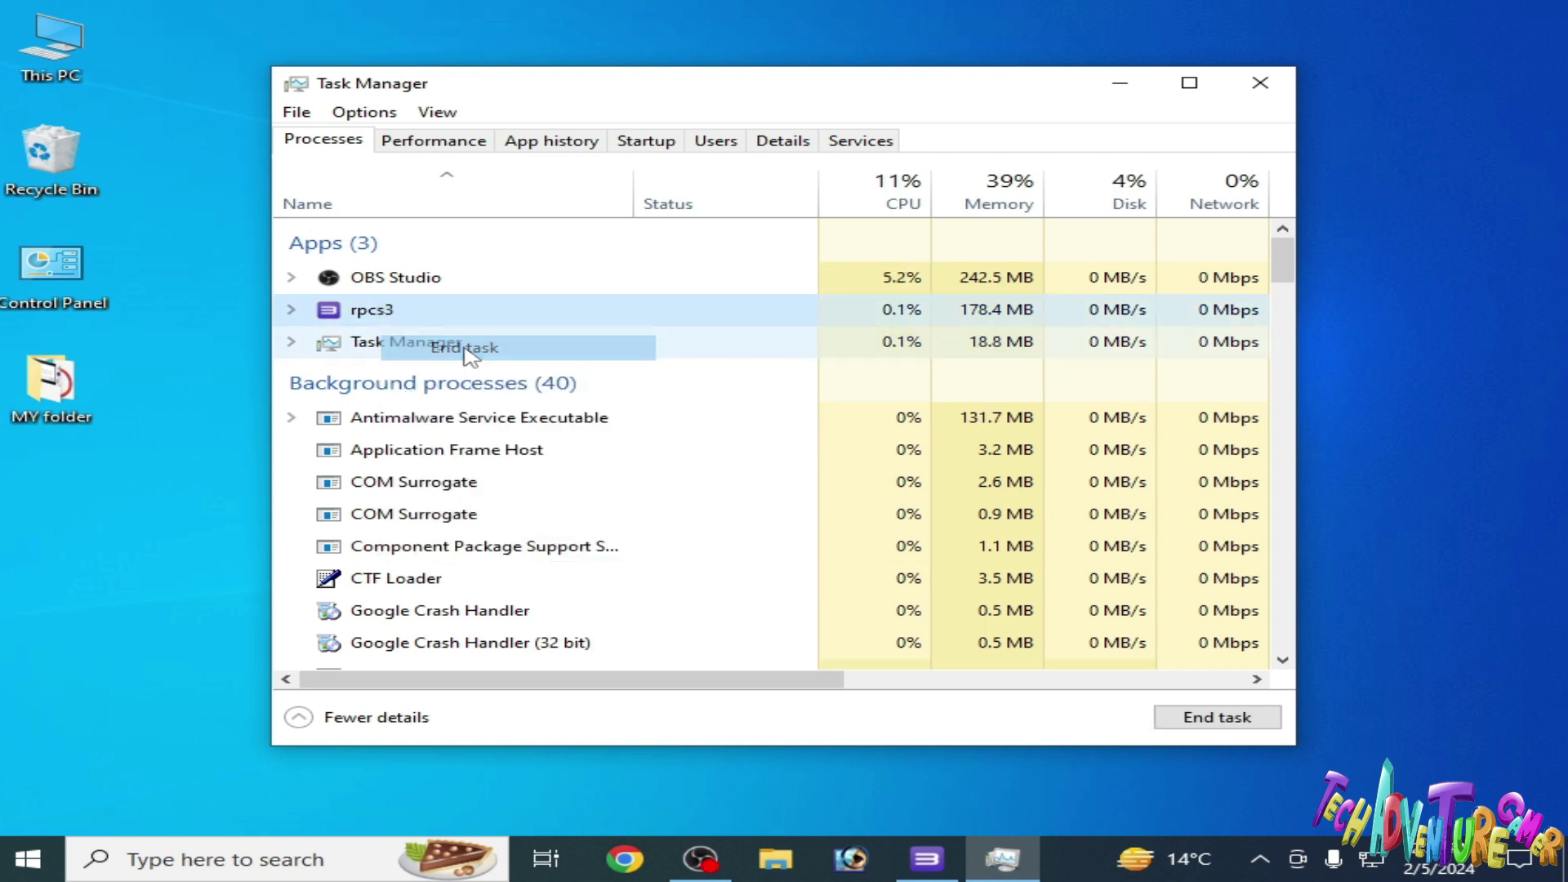
- Close Task Manager and run taskkill -f -im rpcs3.exe in a Command Prompt opened as administrator
left_click(1260, 83)
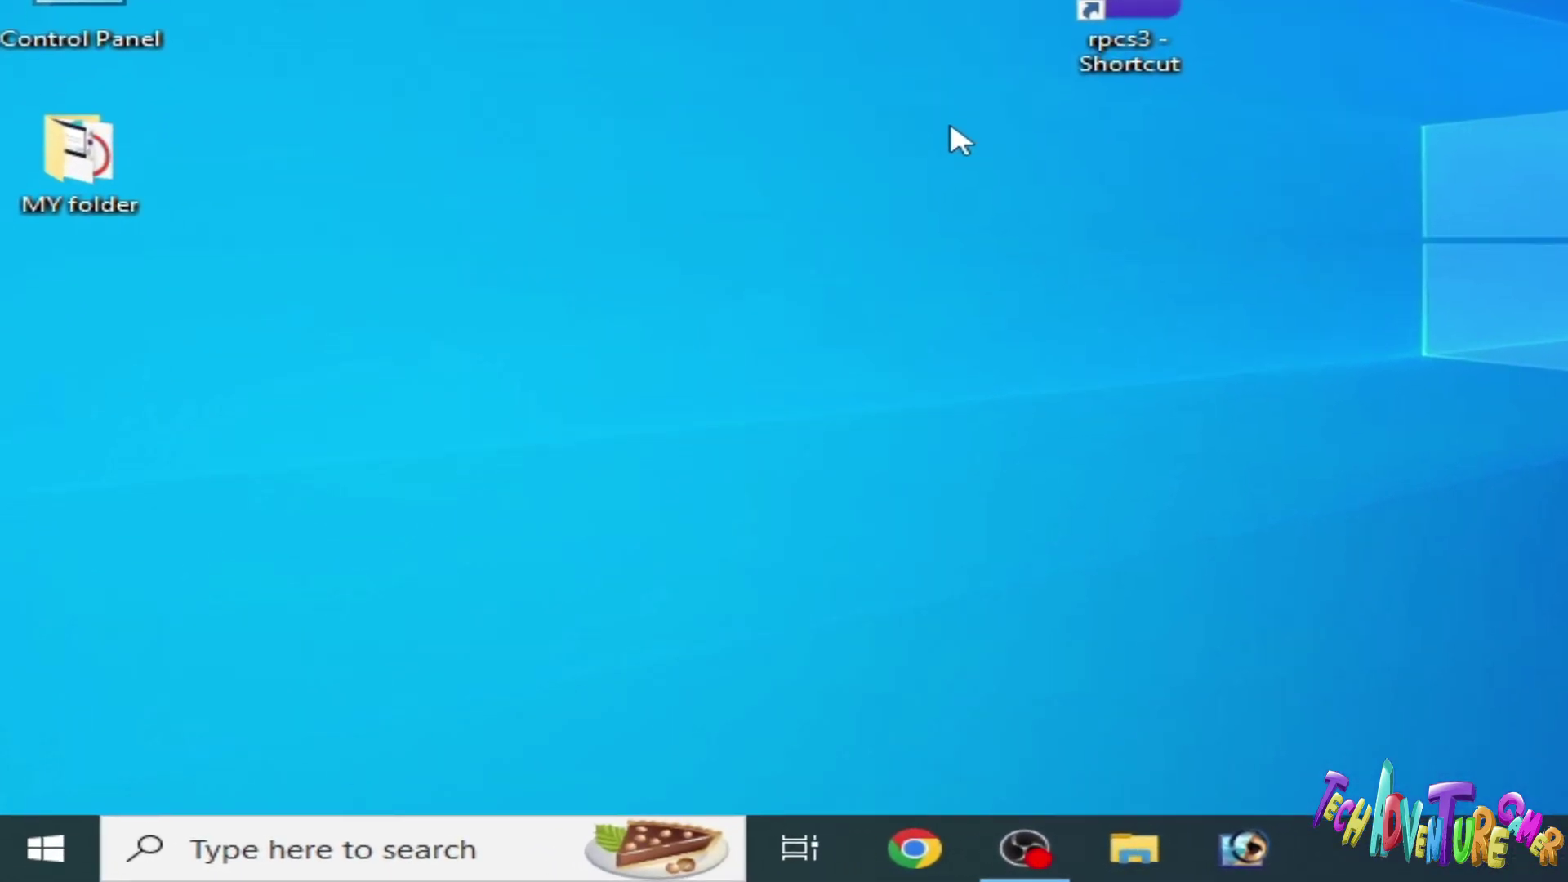
left_click(413, 850)
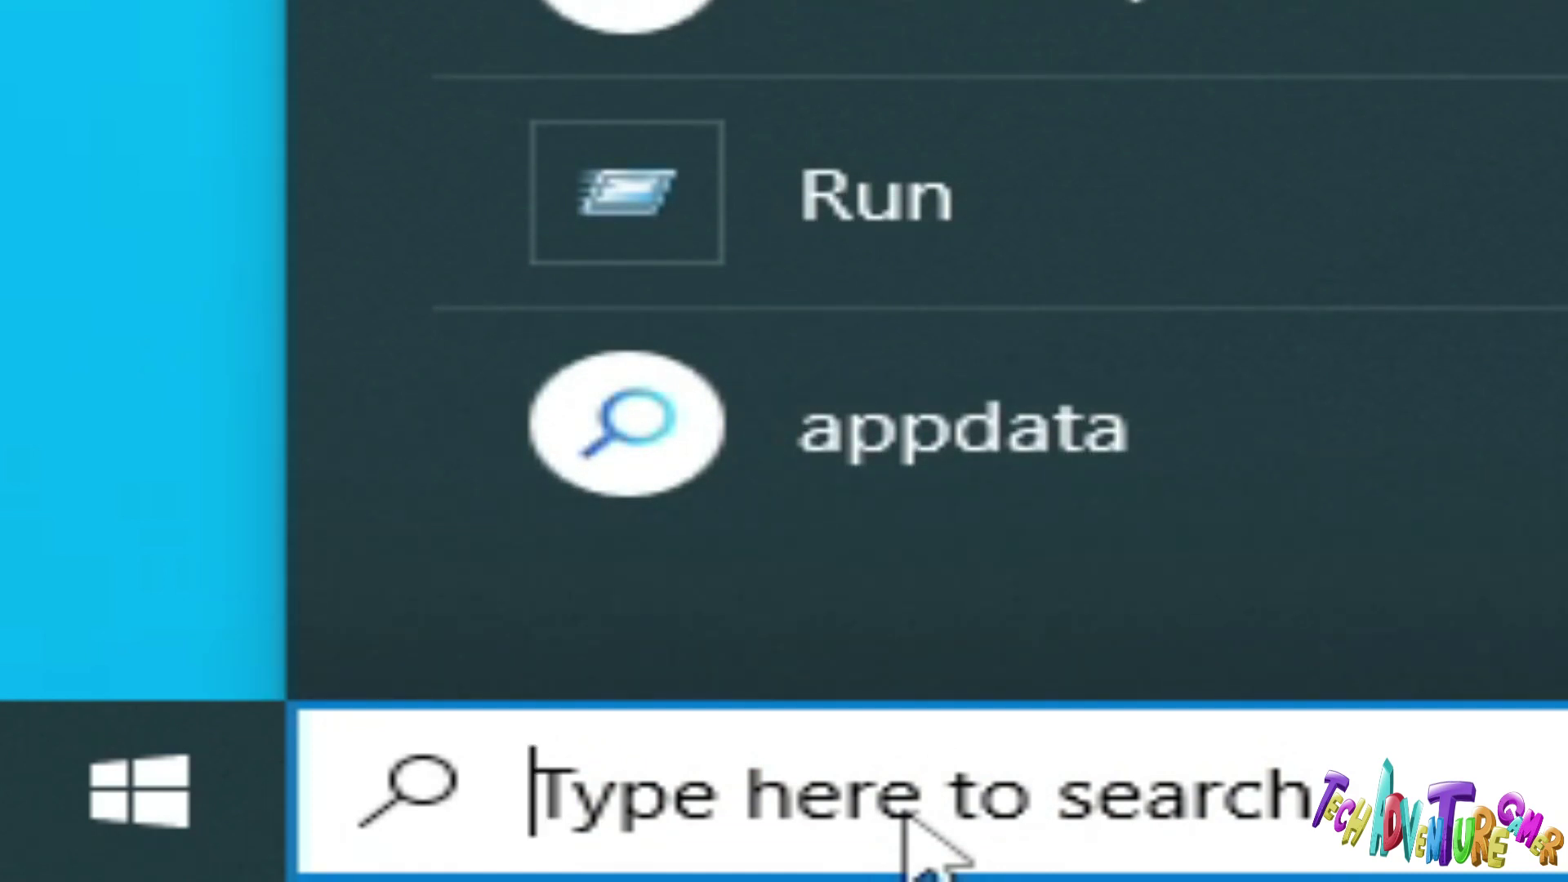
type("cmd")
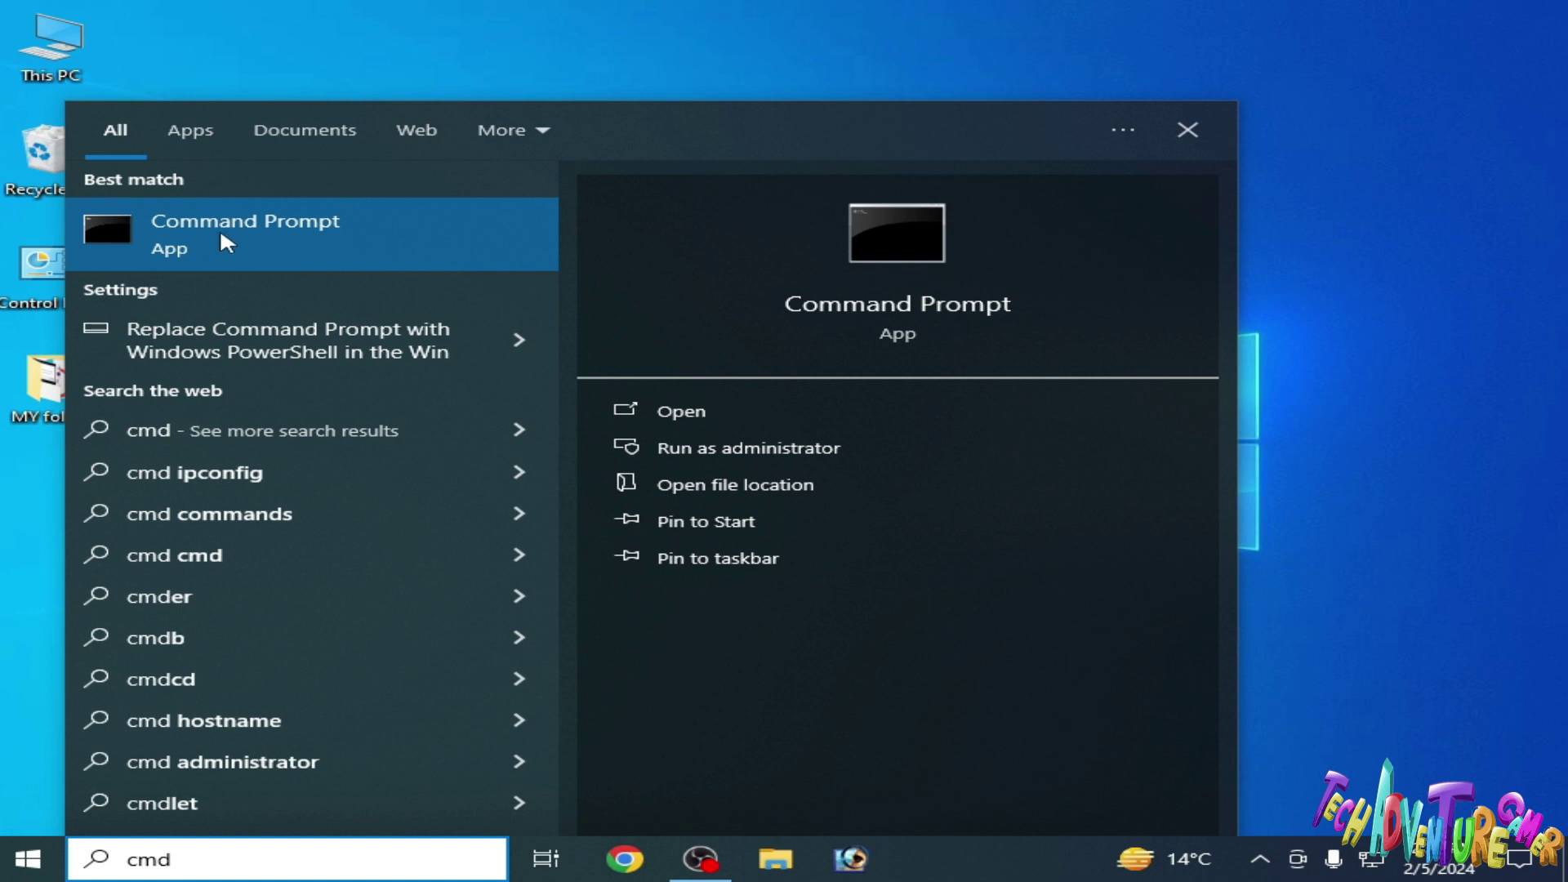
right_click(219, 228)
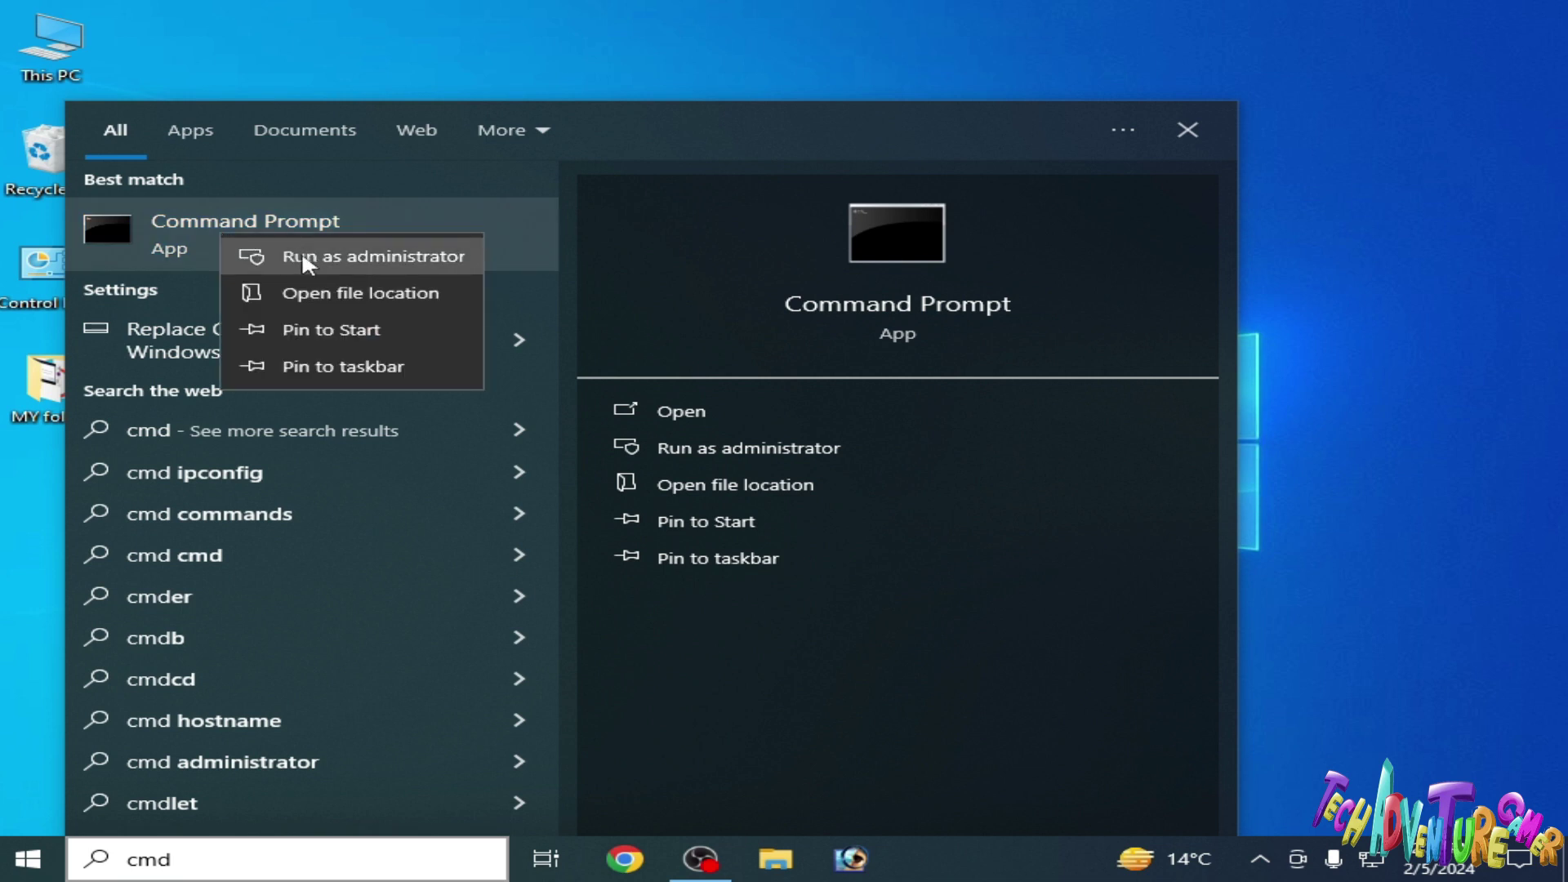
left_click(325, 258)
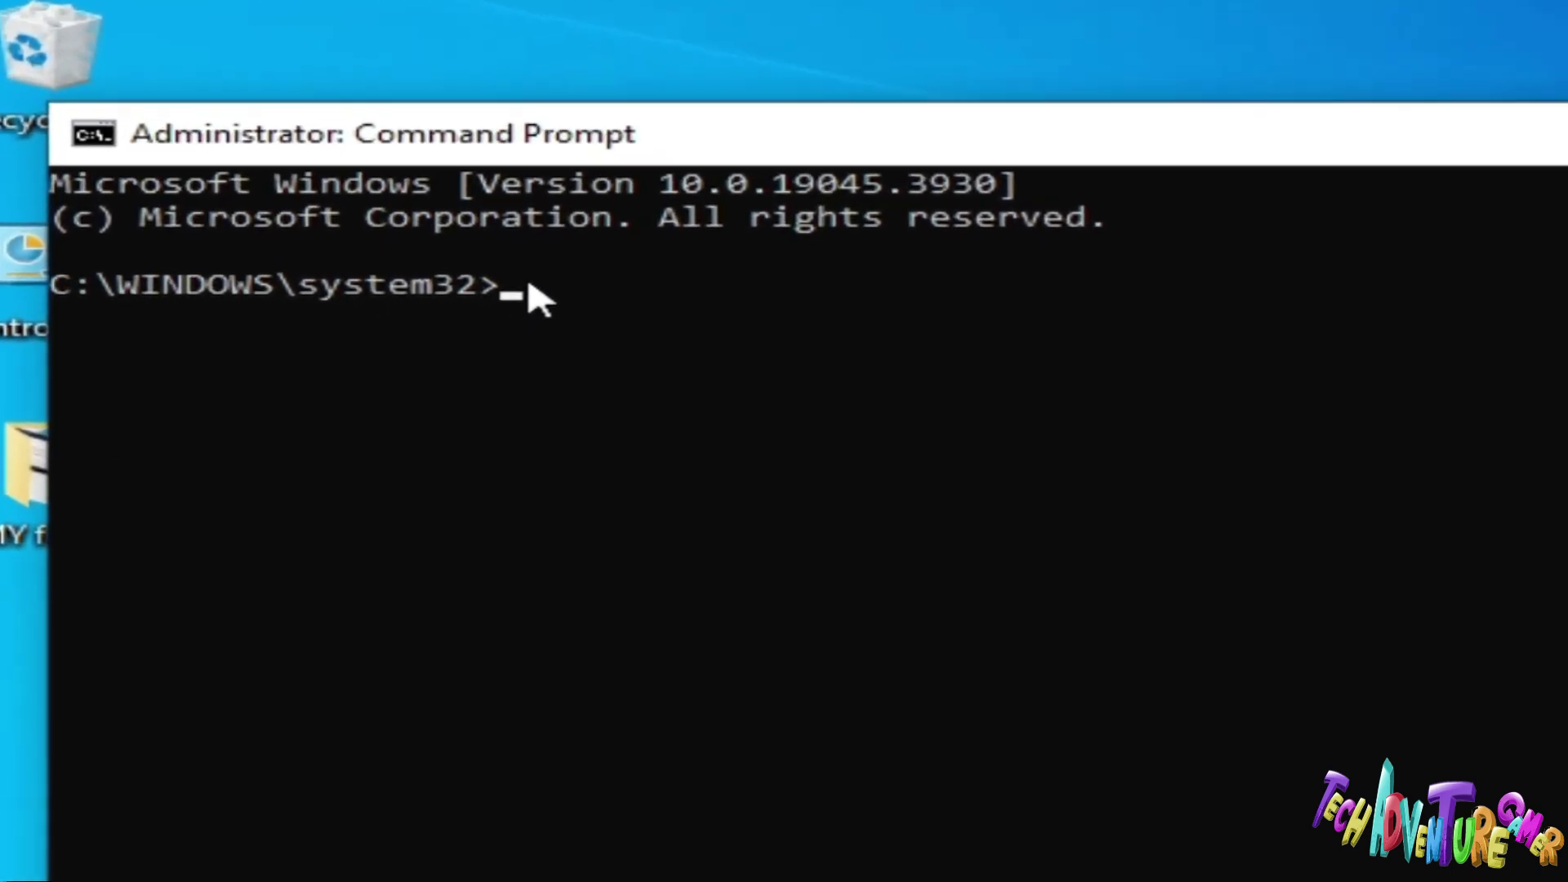
type("taskkill -f -im rpcs3.exe")
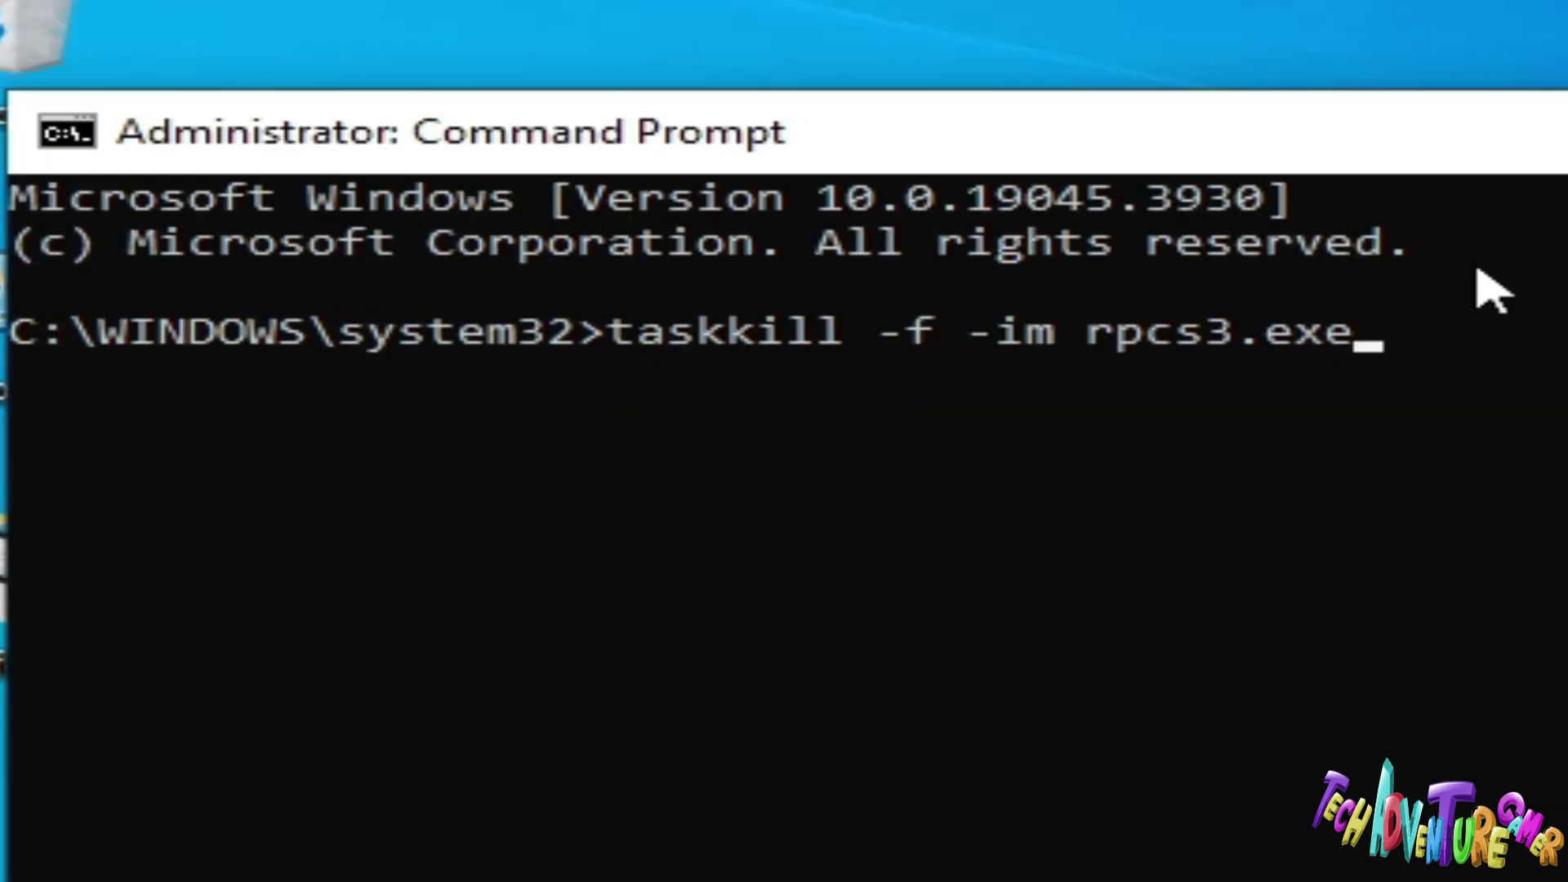
key("Return")
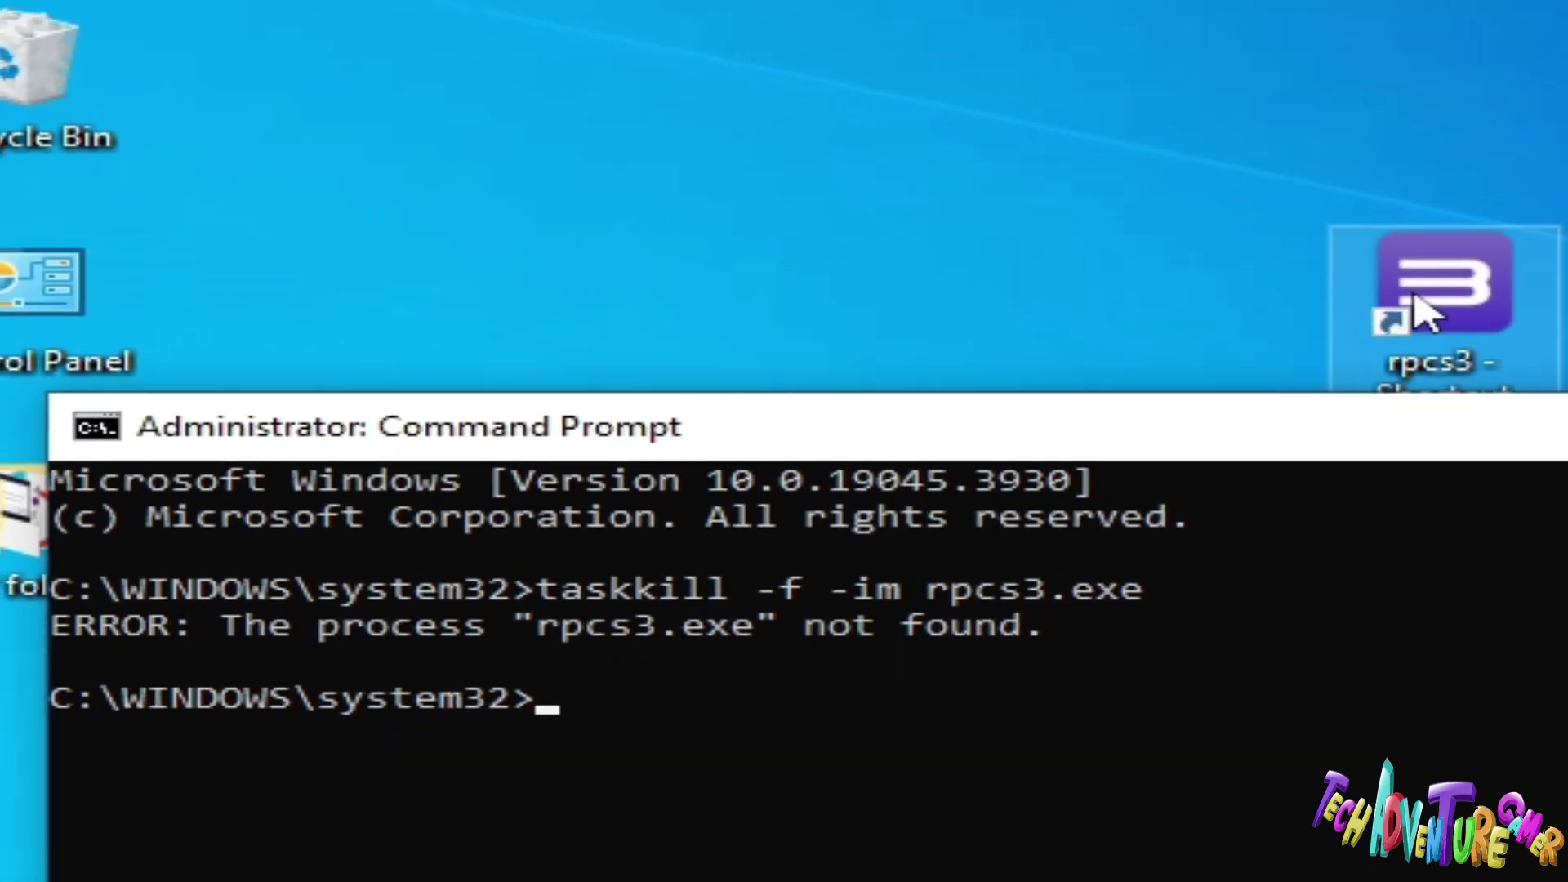
- Start RPCS3 from its desktop shortcut, terminate it by rerunning taskkill -f -im rpcs3.exe, and close Command Prompt
right_click(907, 280)
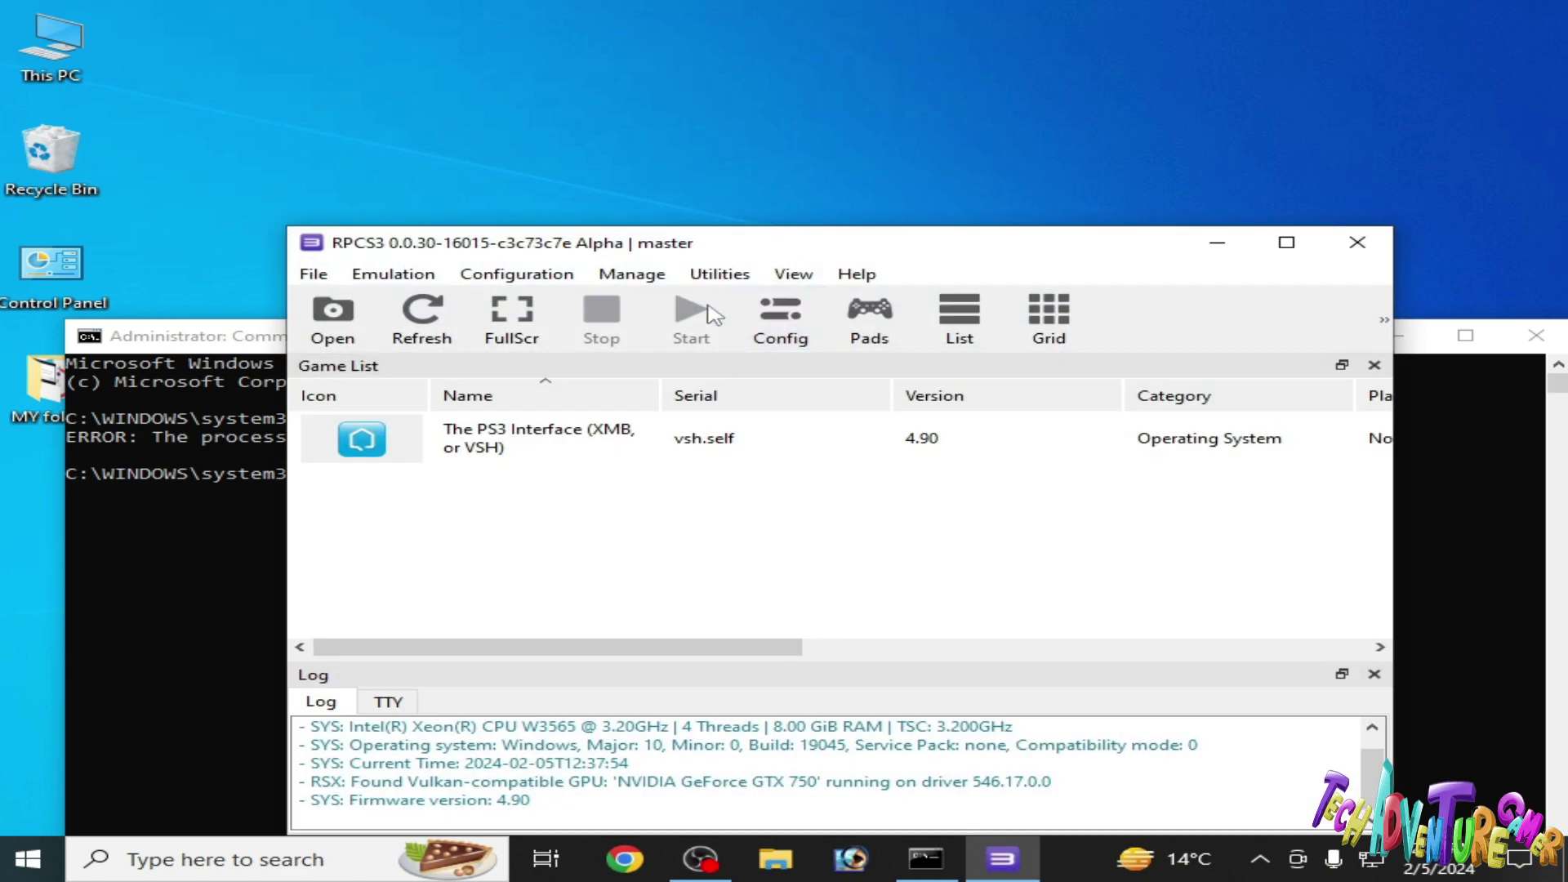
left_click_drag(731, 248, 774, 158)
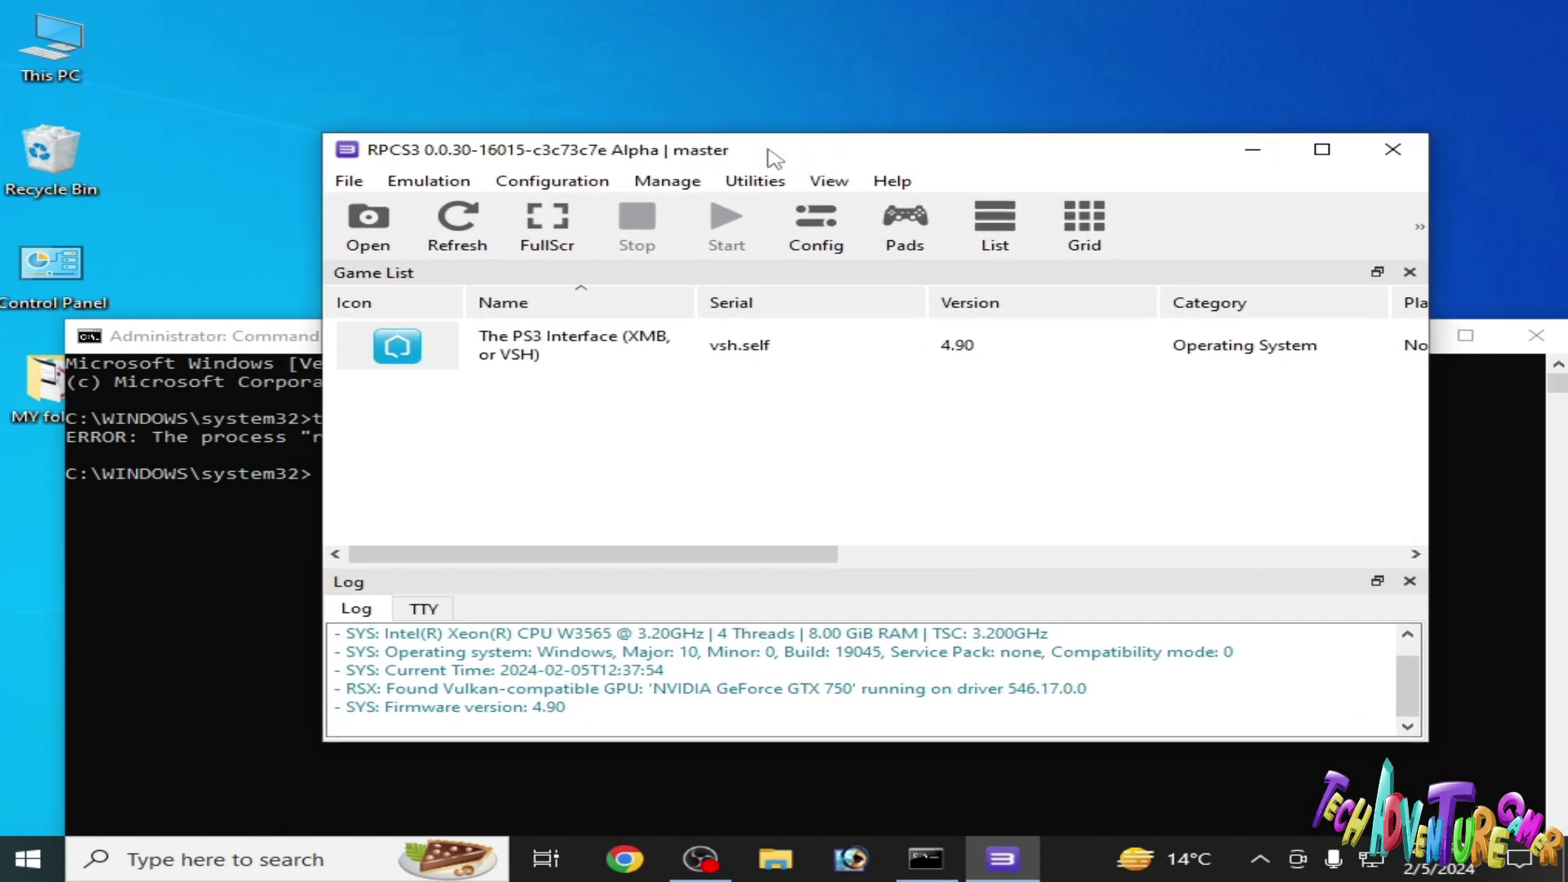
left_click(303, 344)
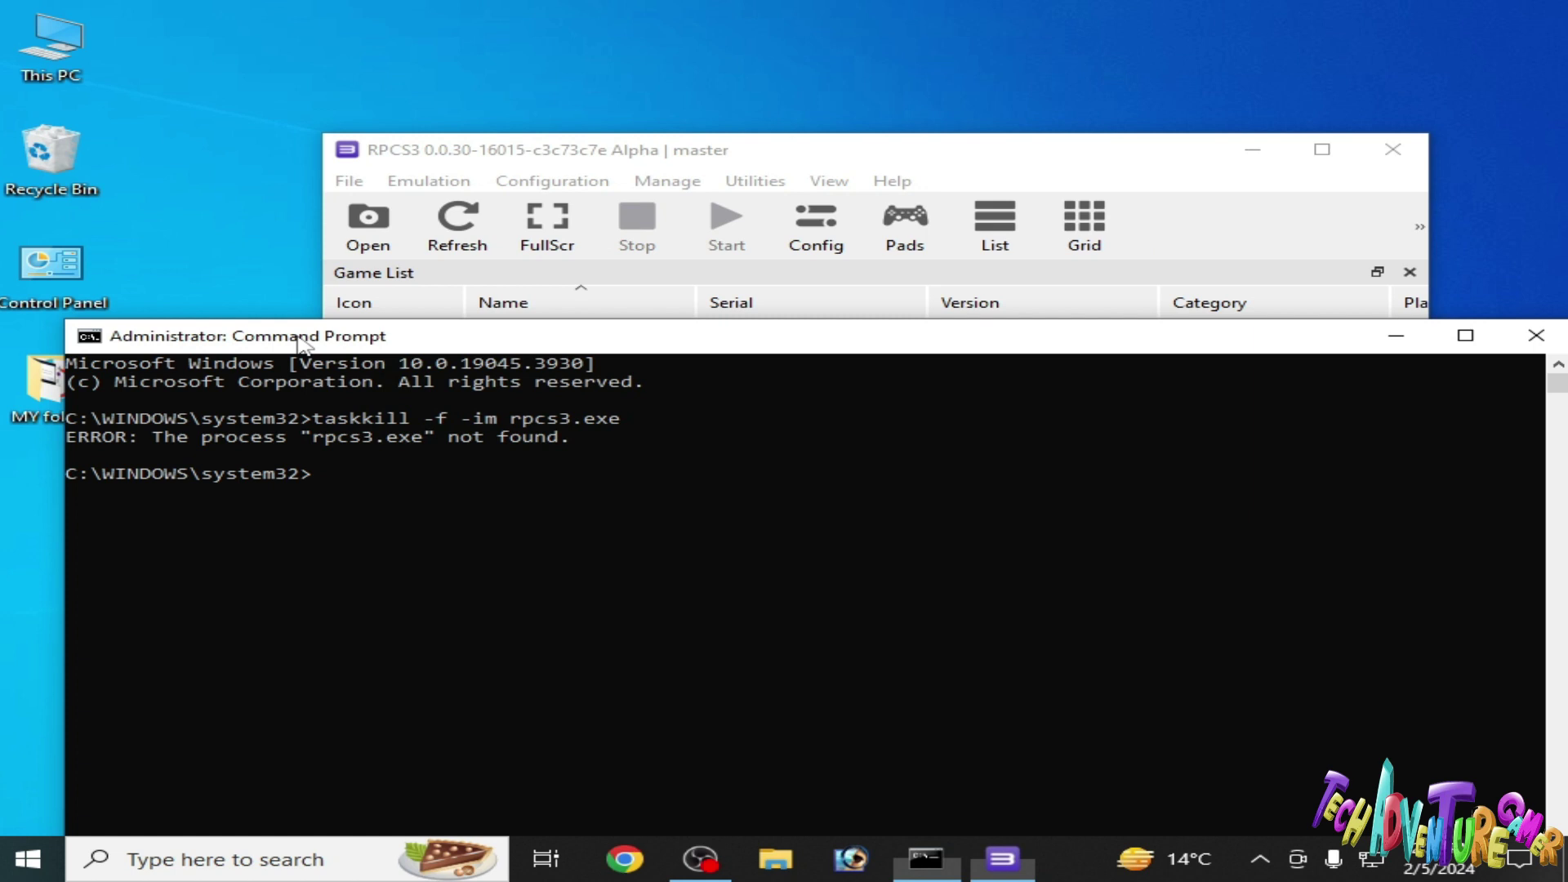
key("Up")
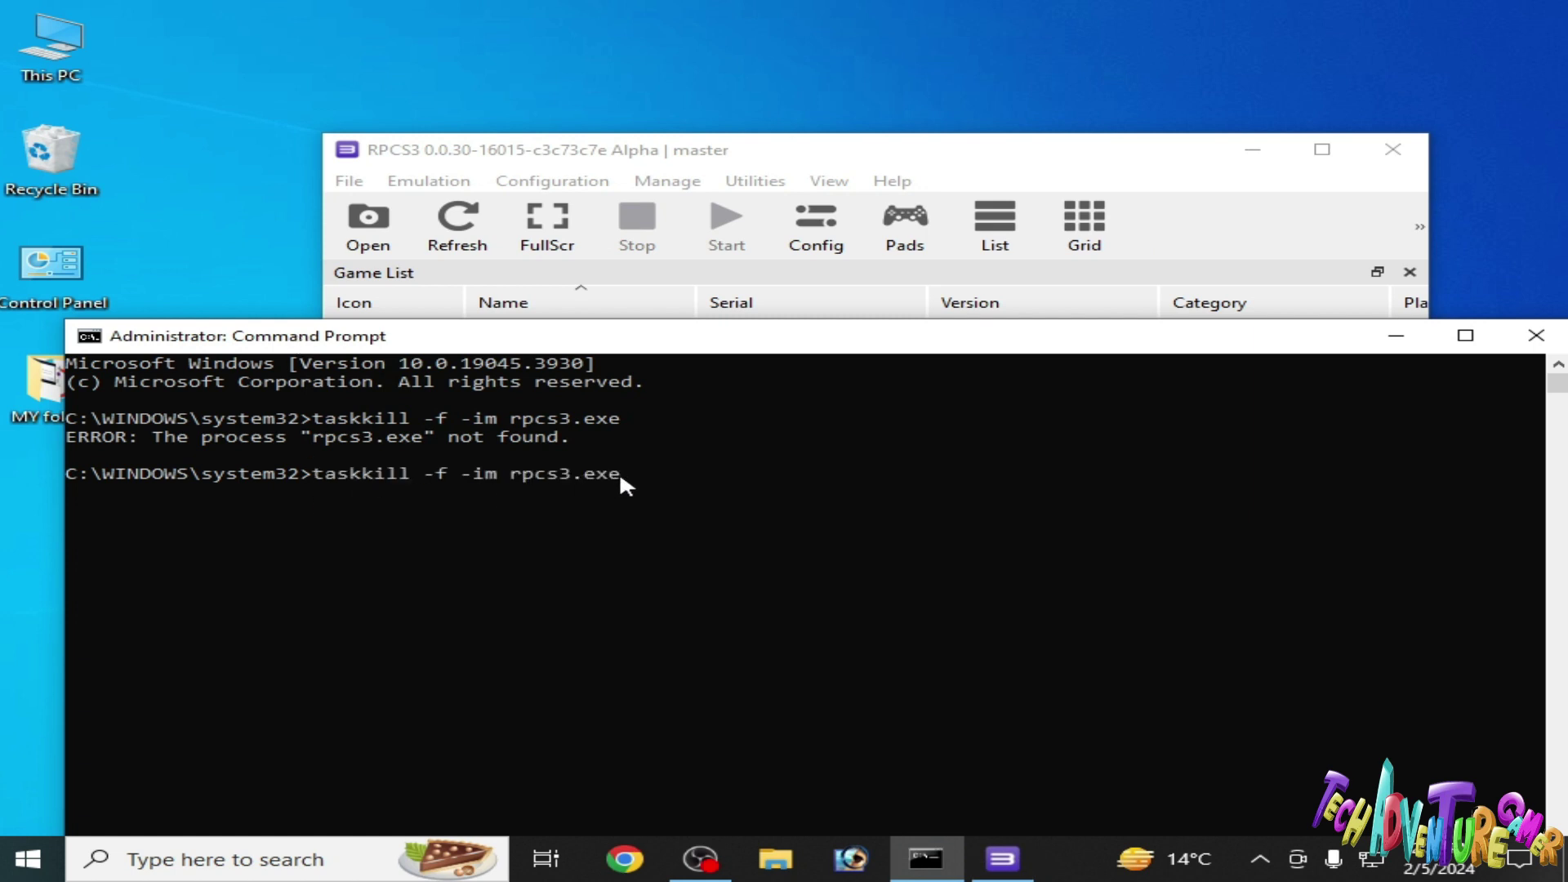
key("Return")
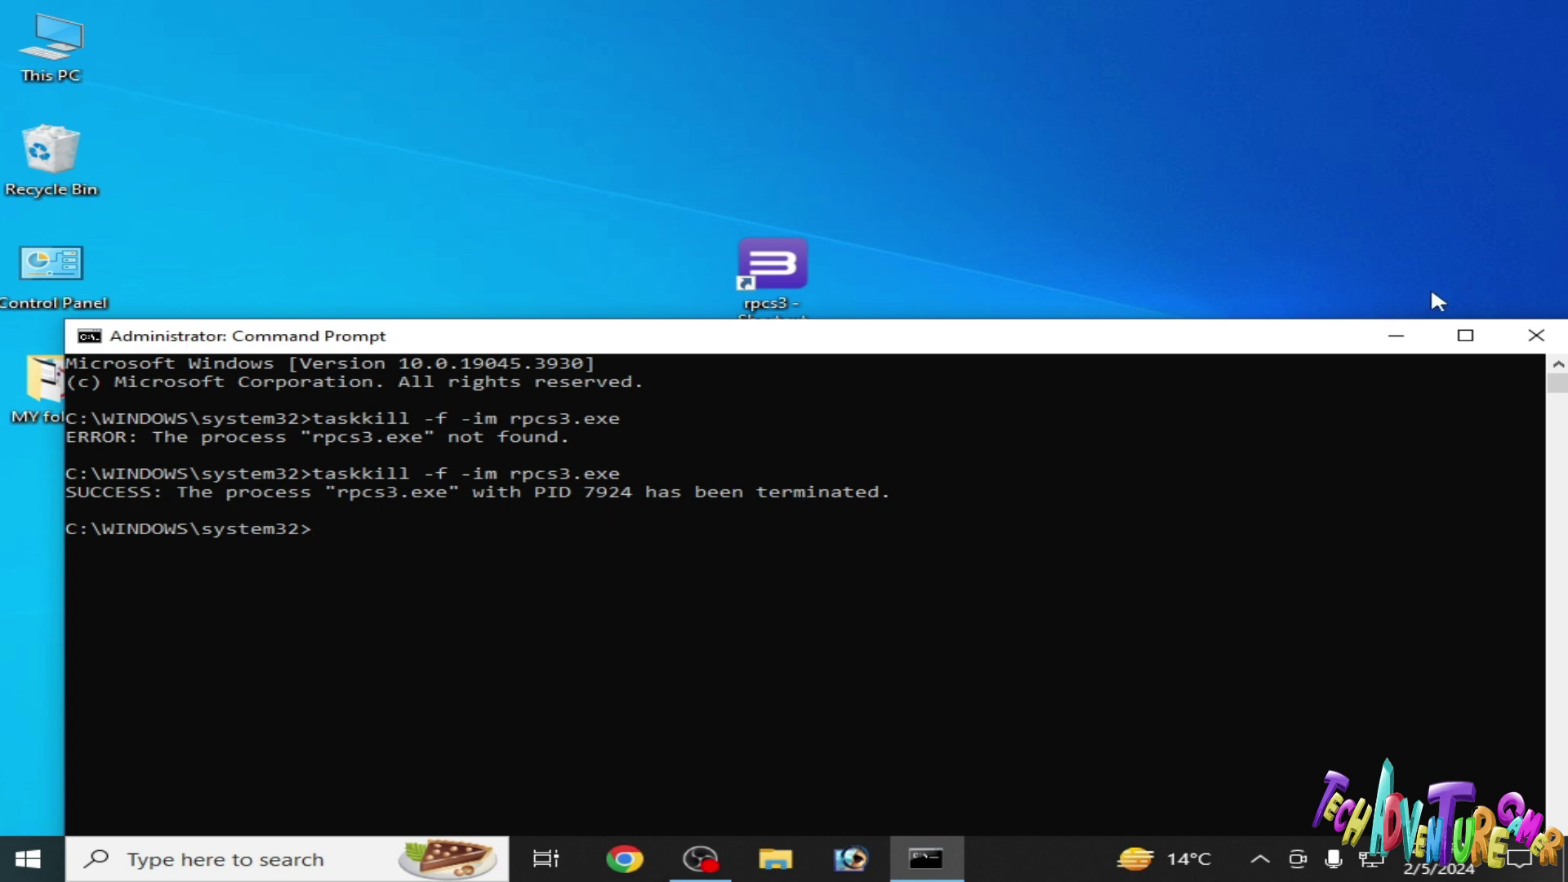
left_click(1535, 335)
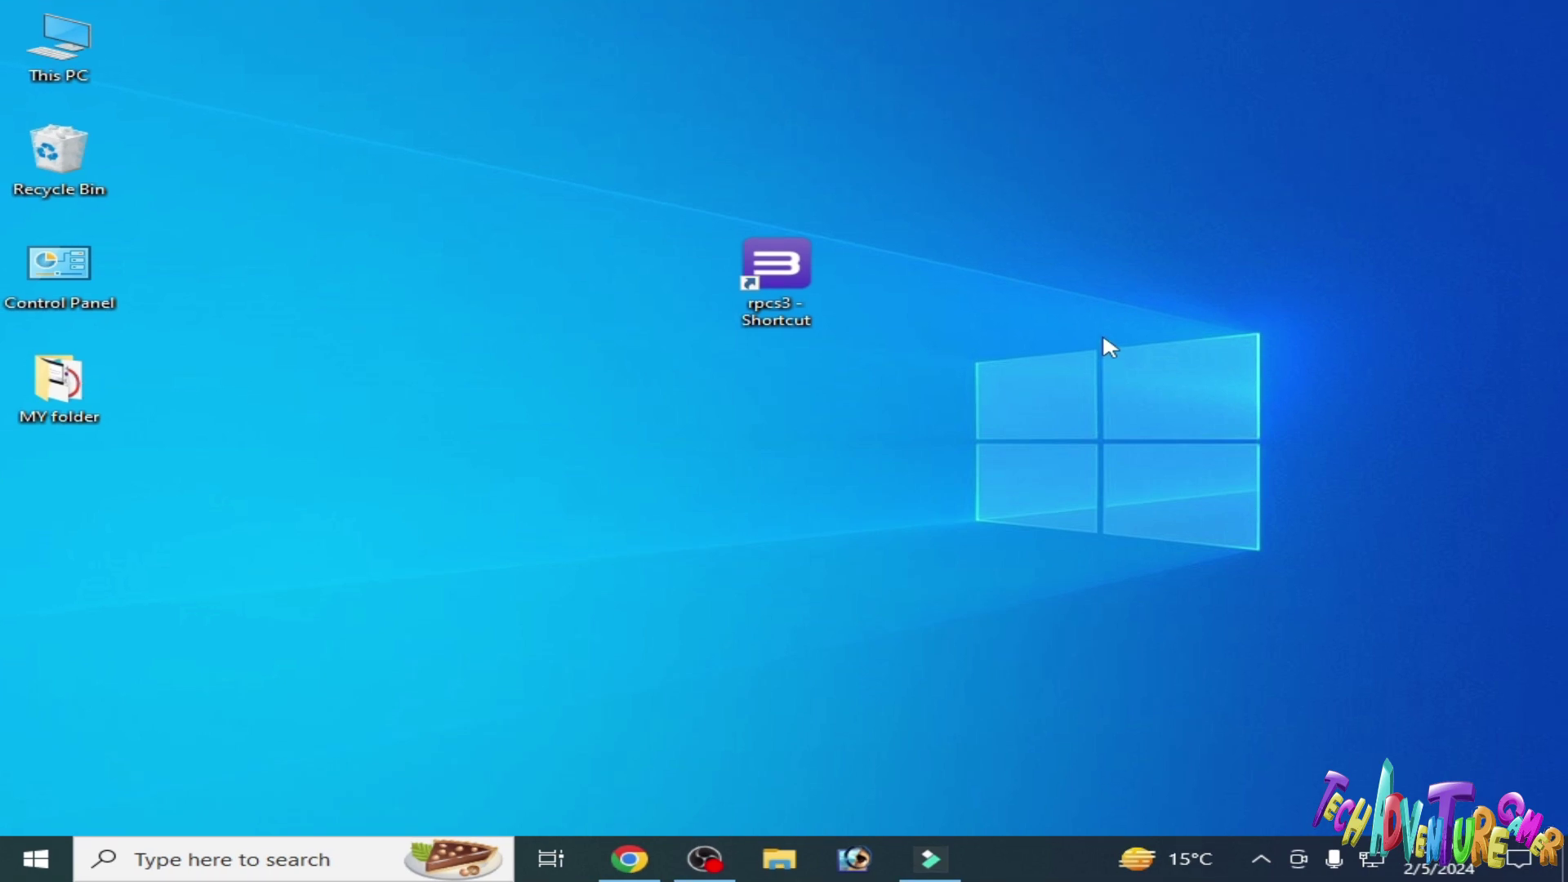
right_click(768, 261)
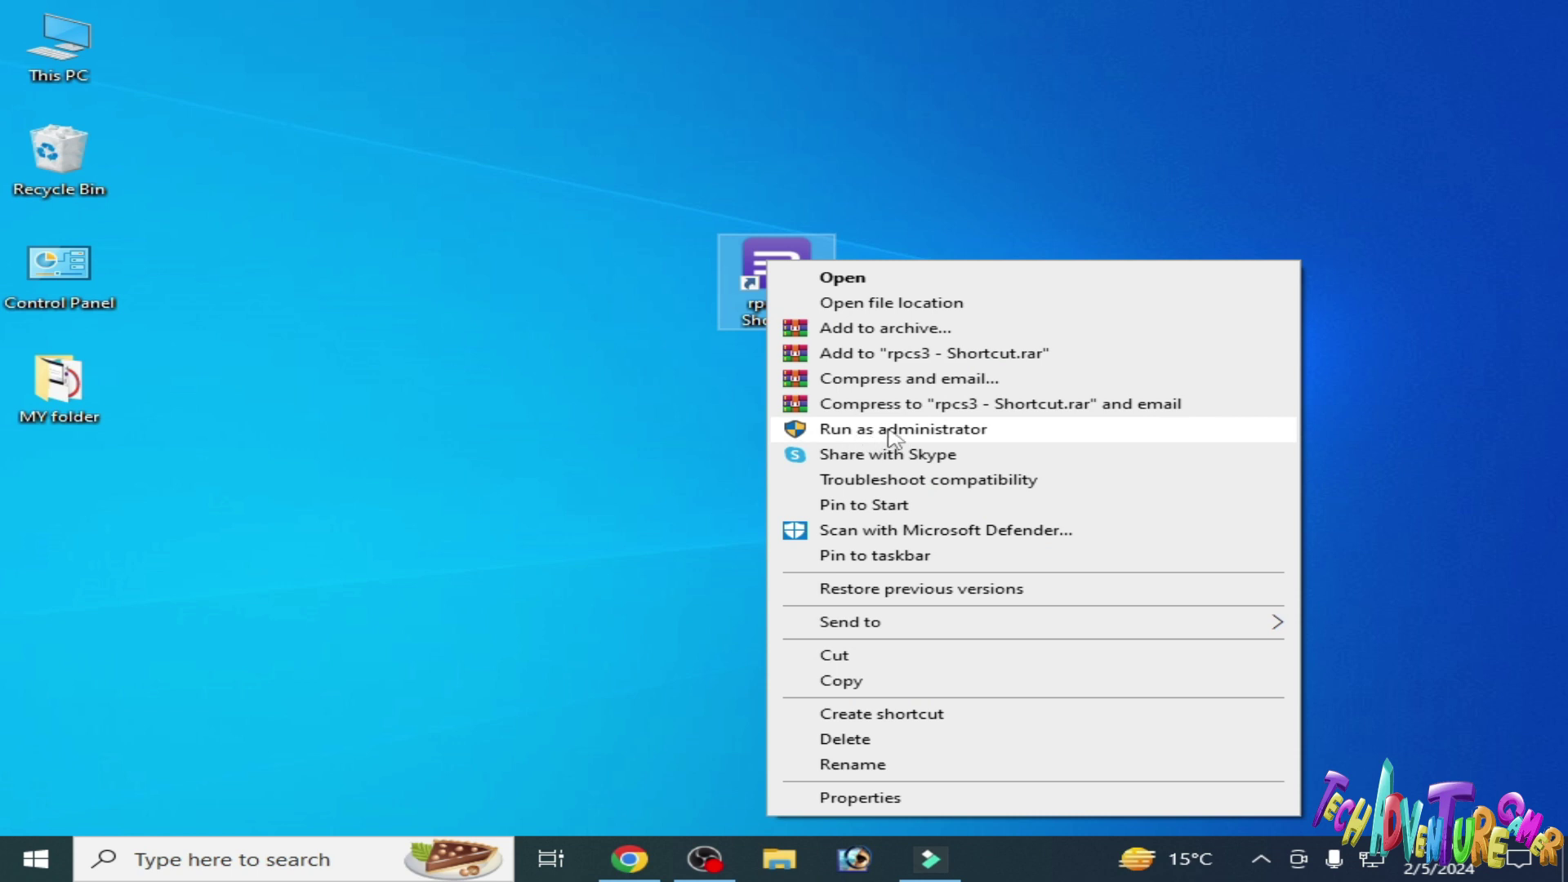
left_click(1117, 95)
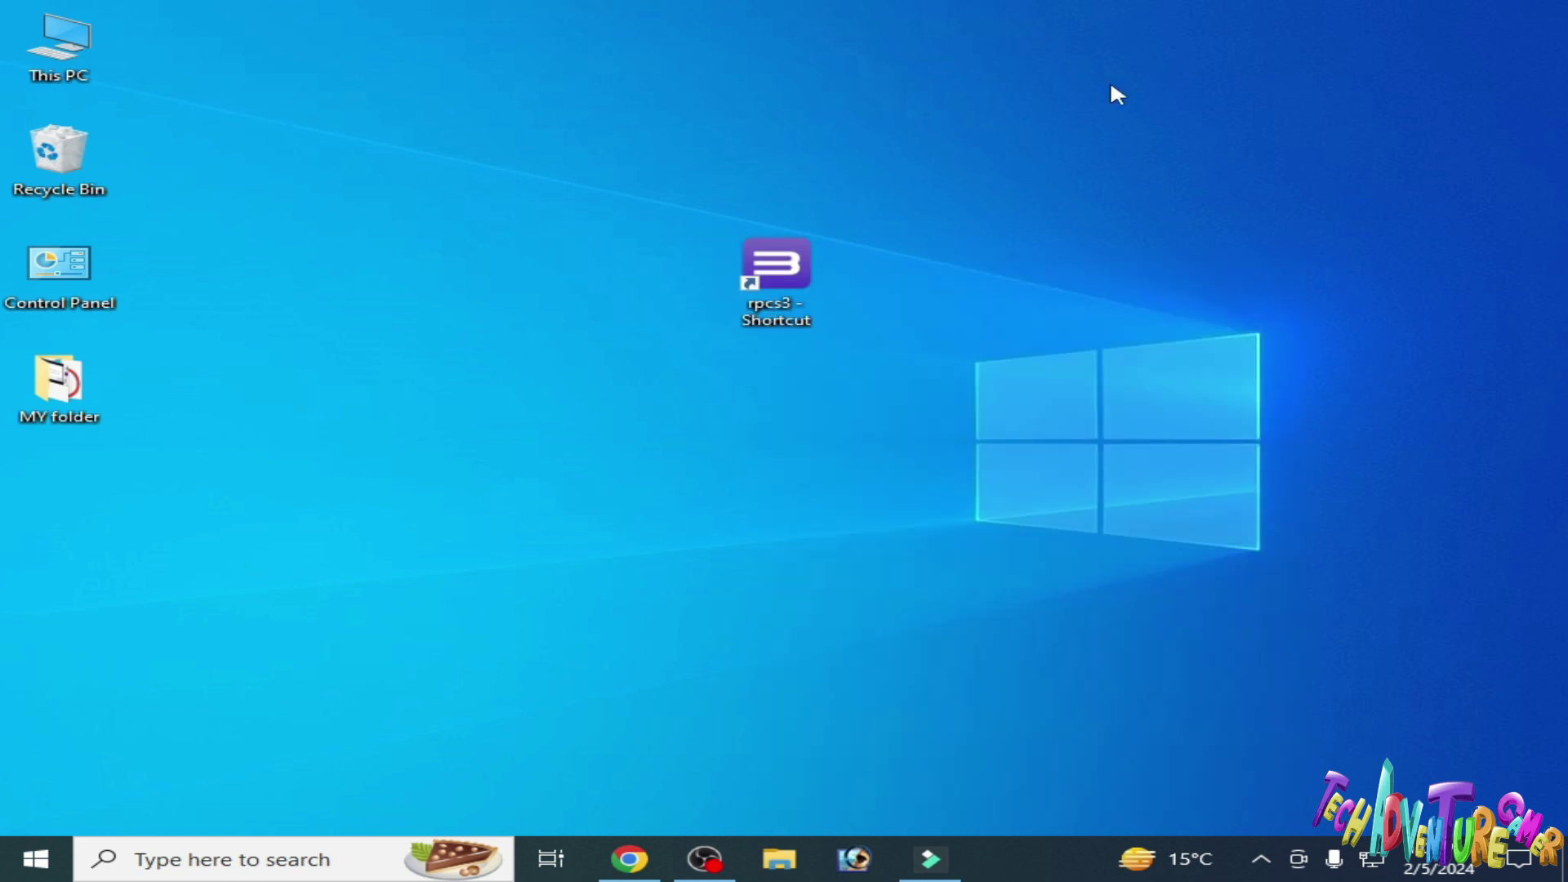
left_click(35, 858)
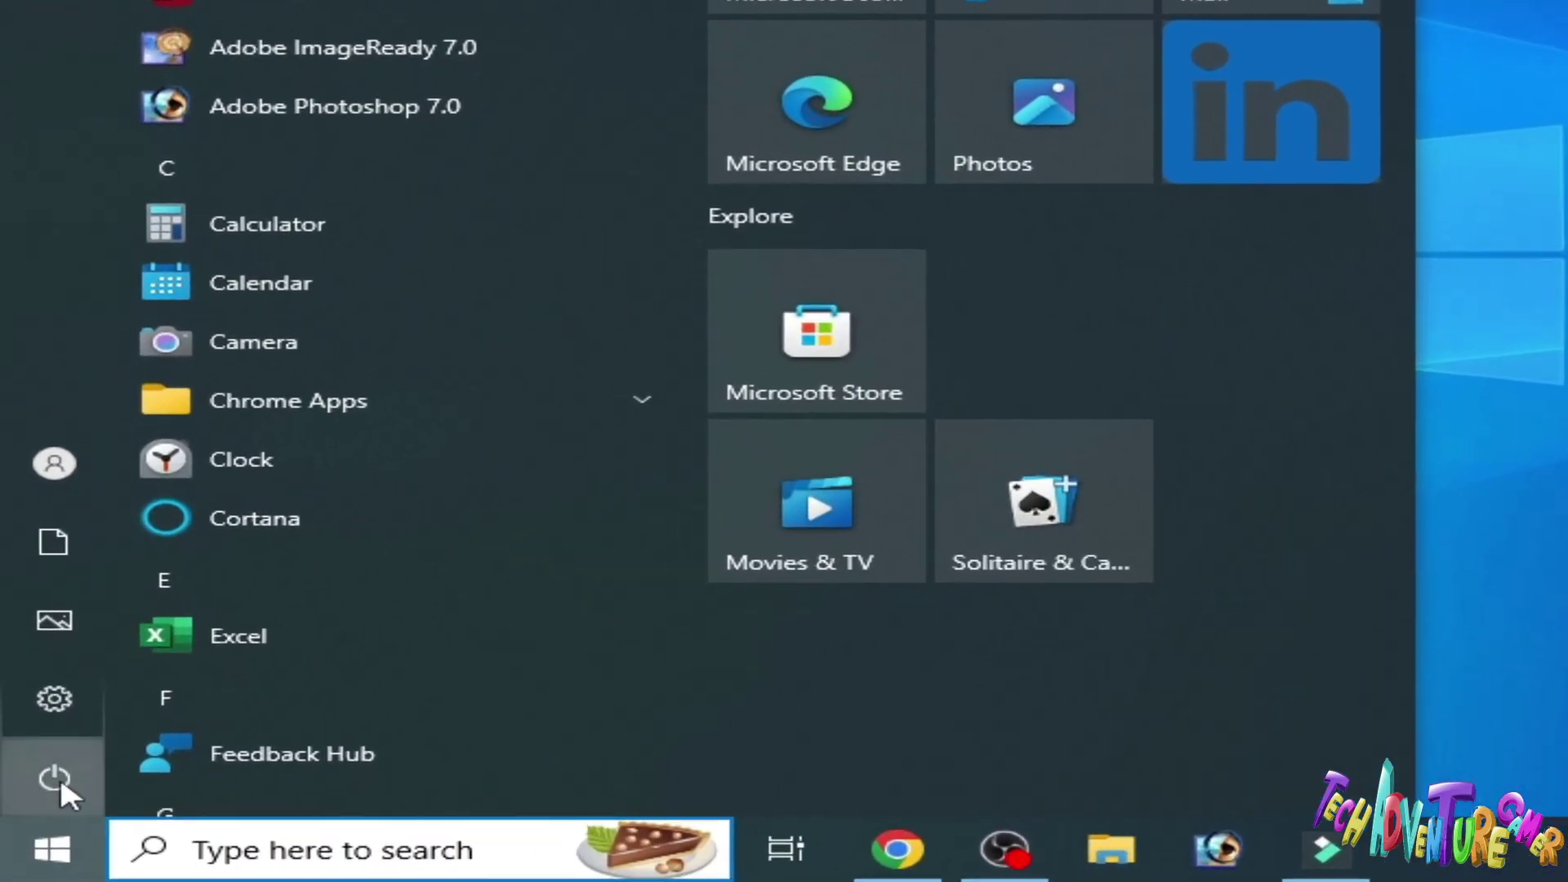
left_click(56, 779)
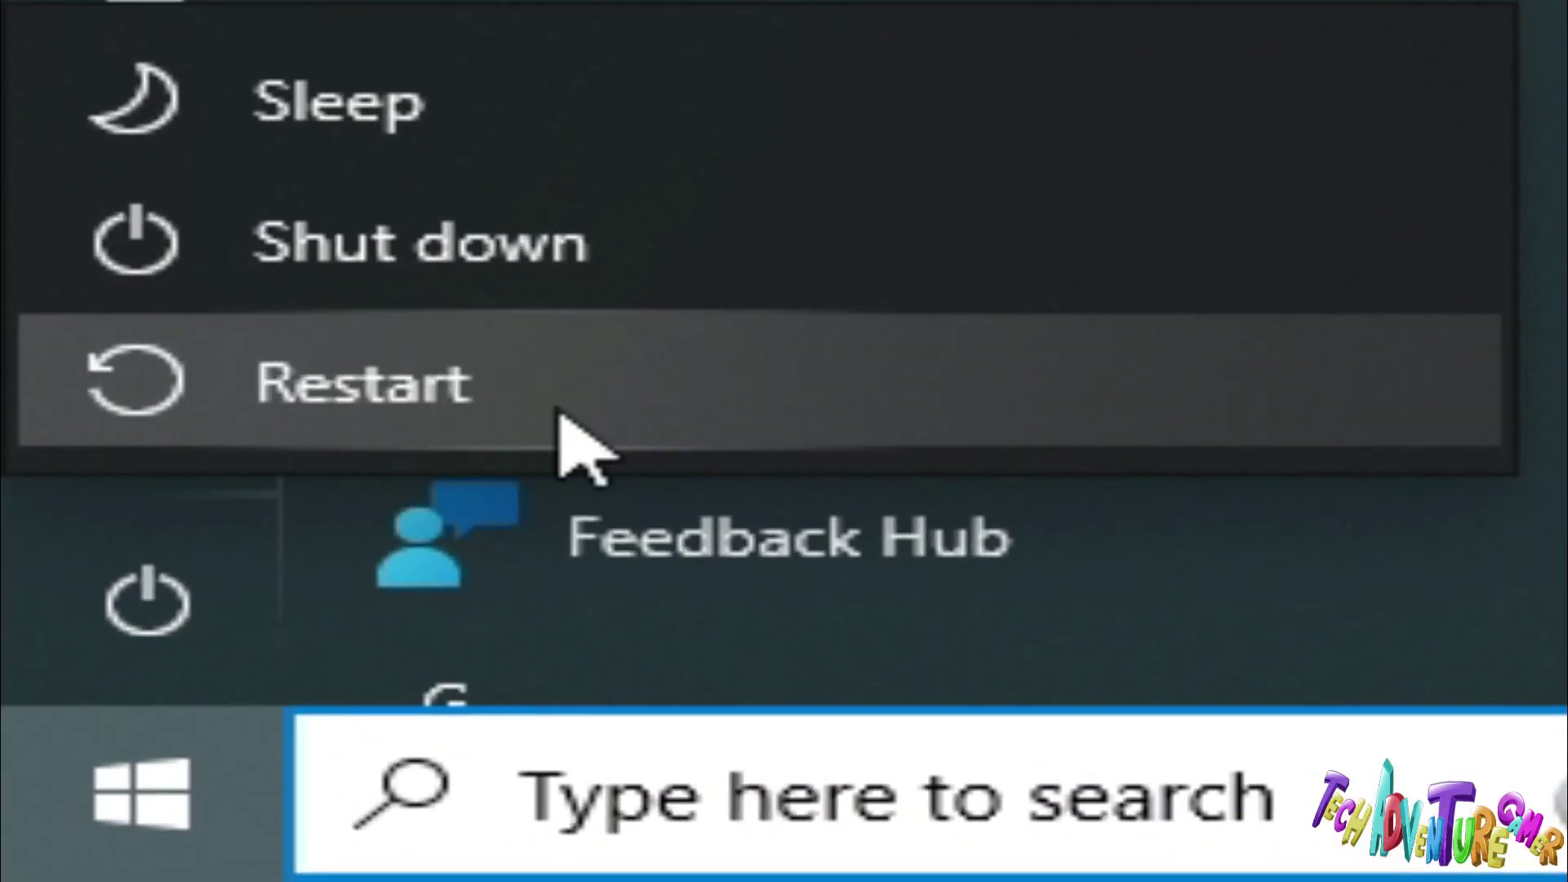
key("Escape")
key("Escape")
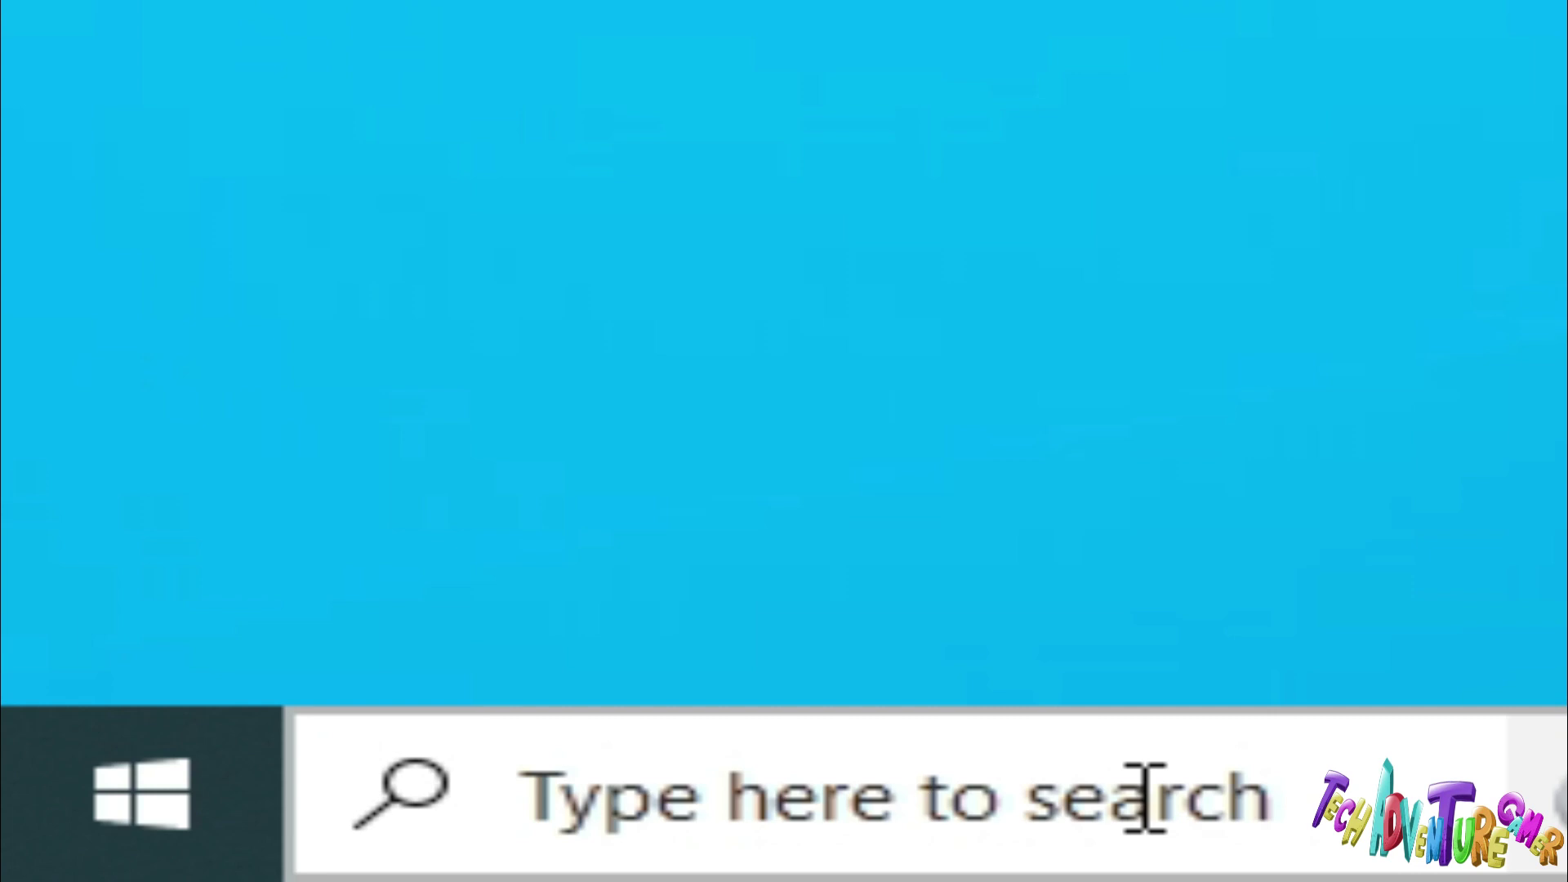
- Open the %temp% folder through the Windows search
left_click(1152, 796)
type("%tem")
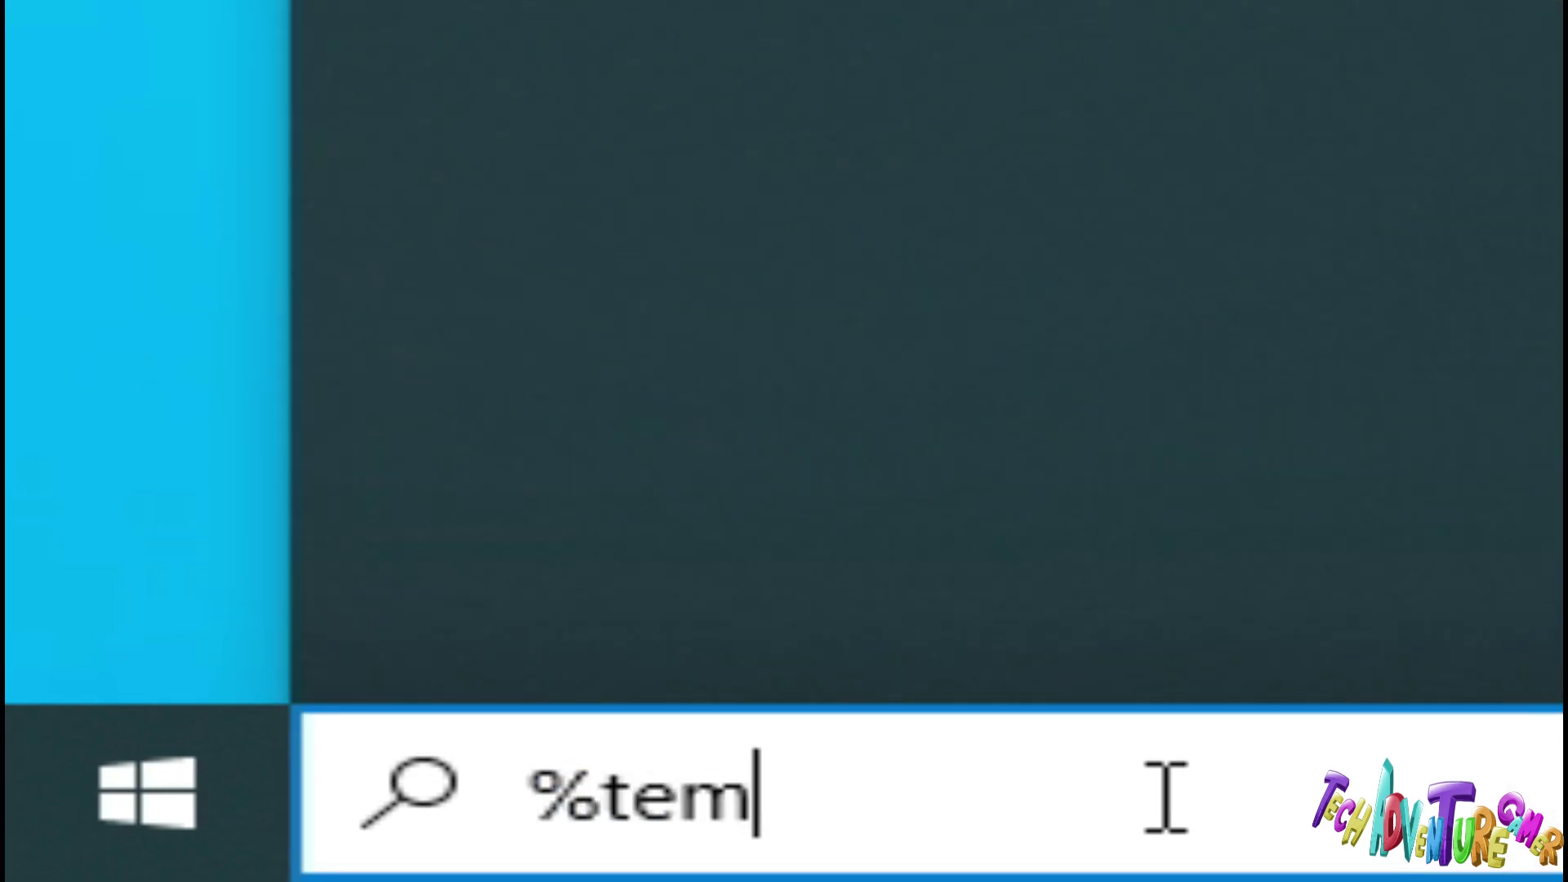
type("p%")
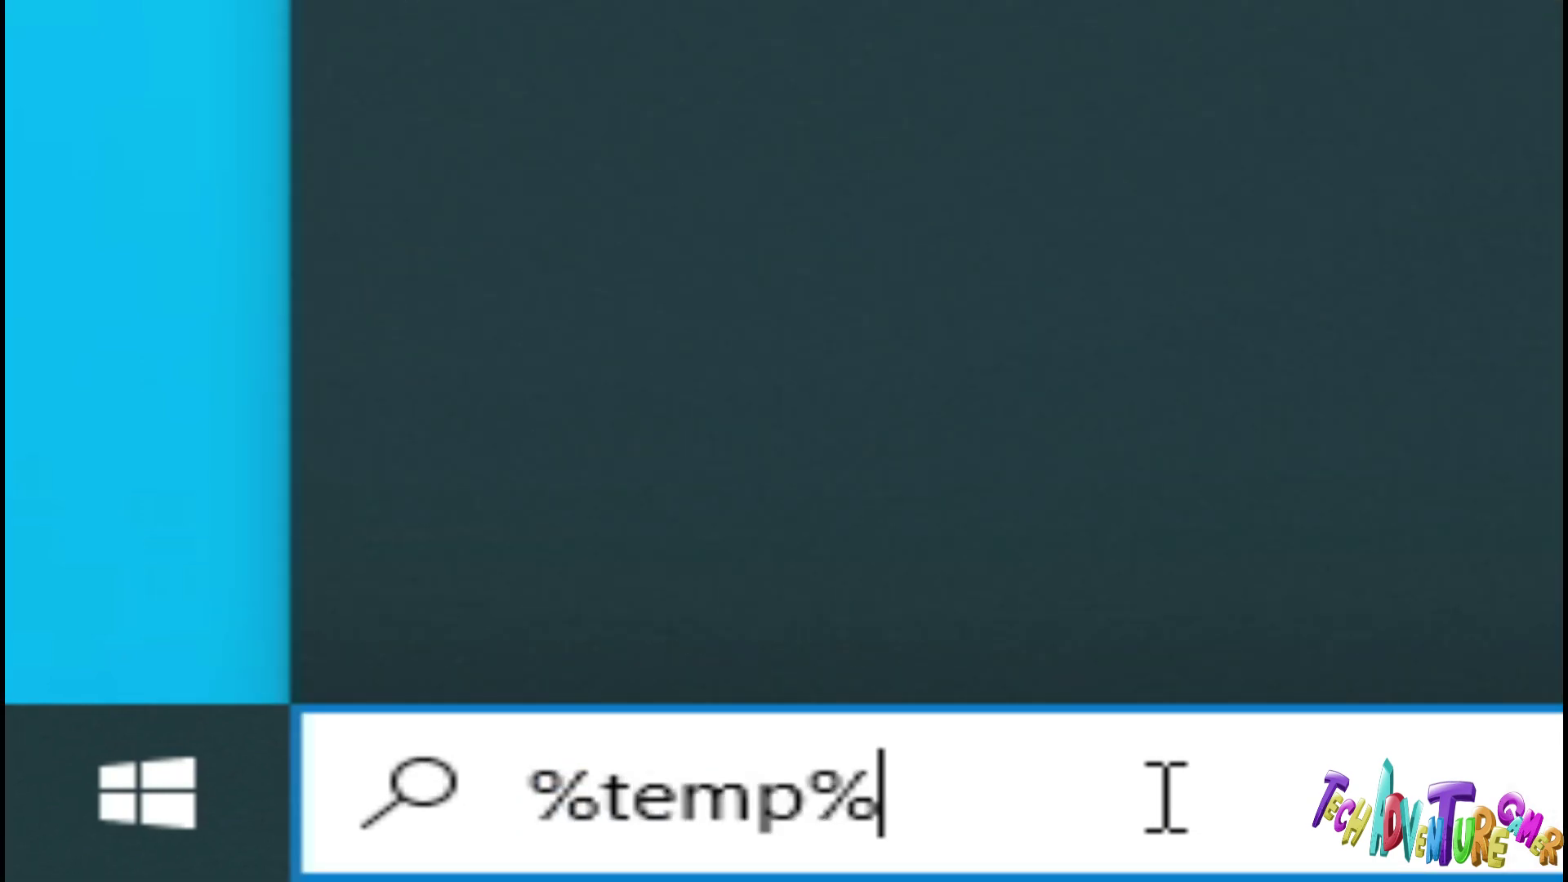
key("Return")
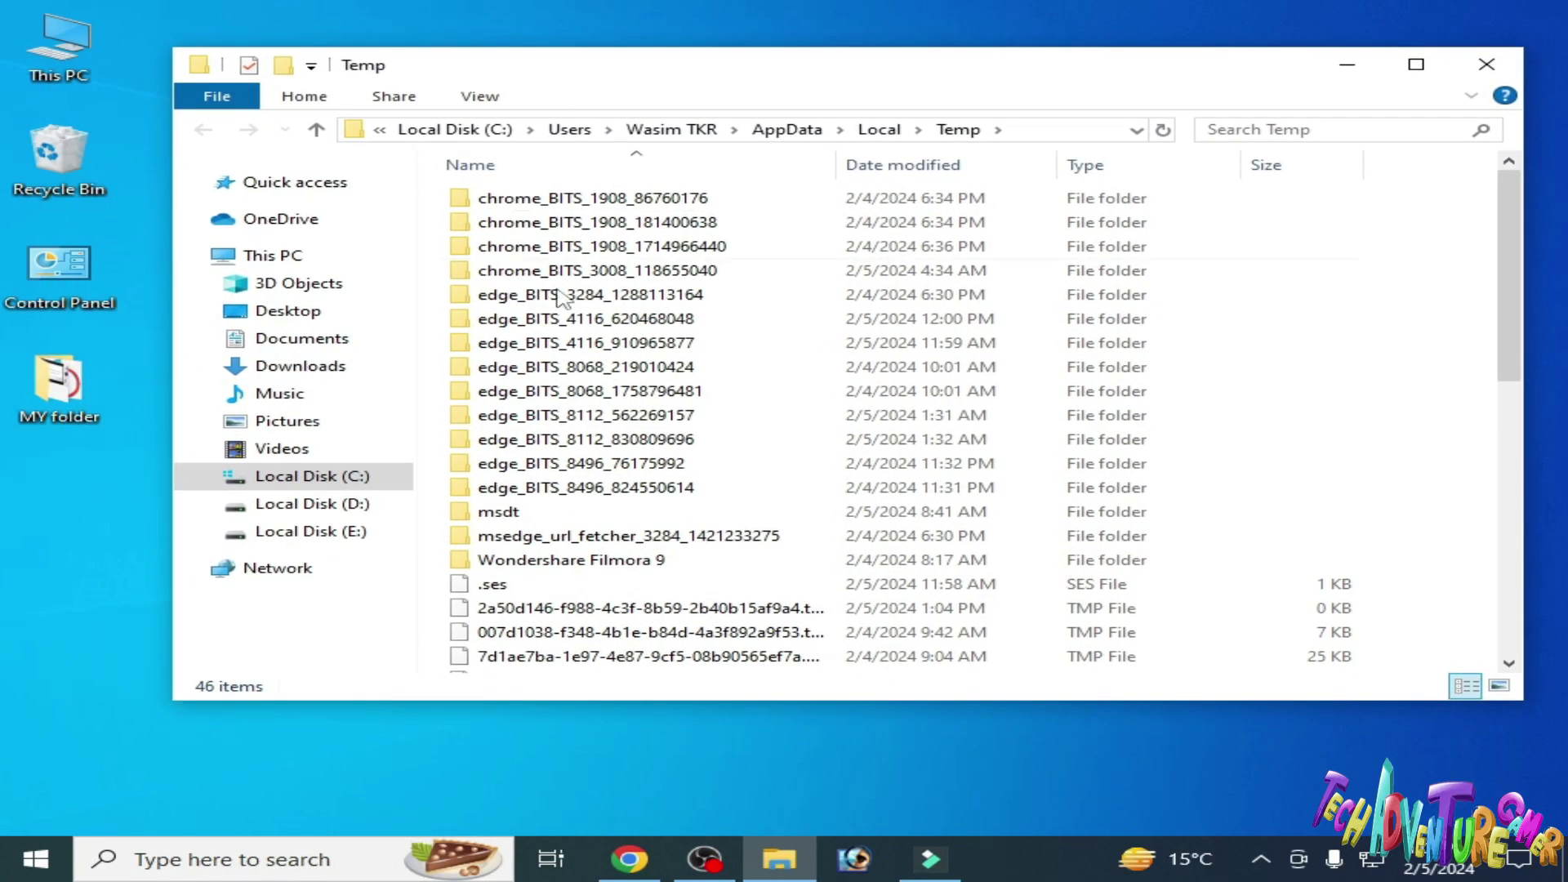
- Permanently delete all items in the Temp folder and close its window
left_click_drag(434, 188, 622, 670)
right_click(622, 670)
left_click(707, 588)
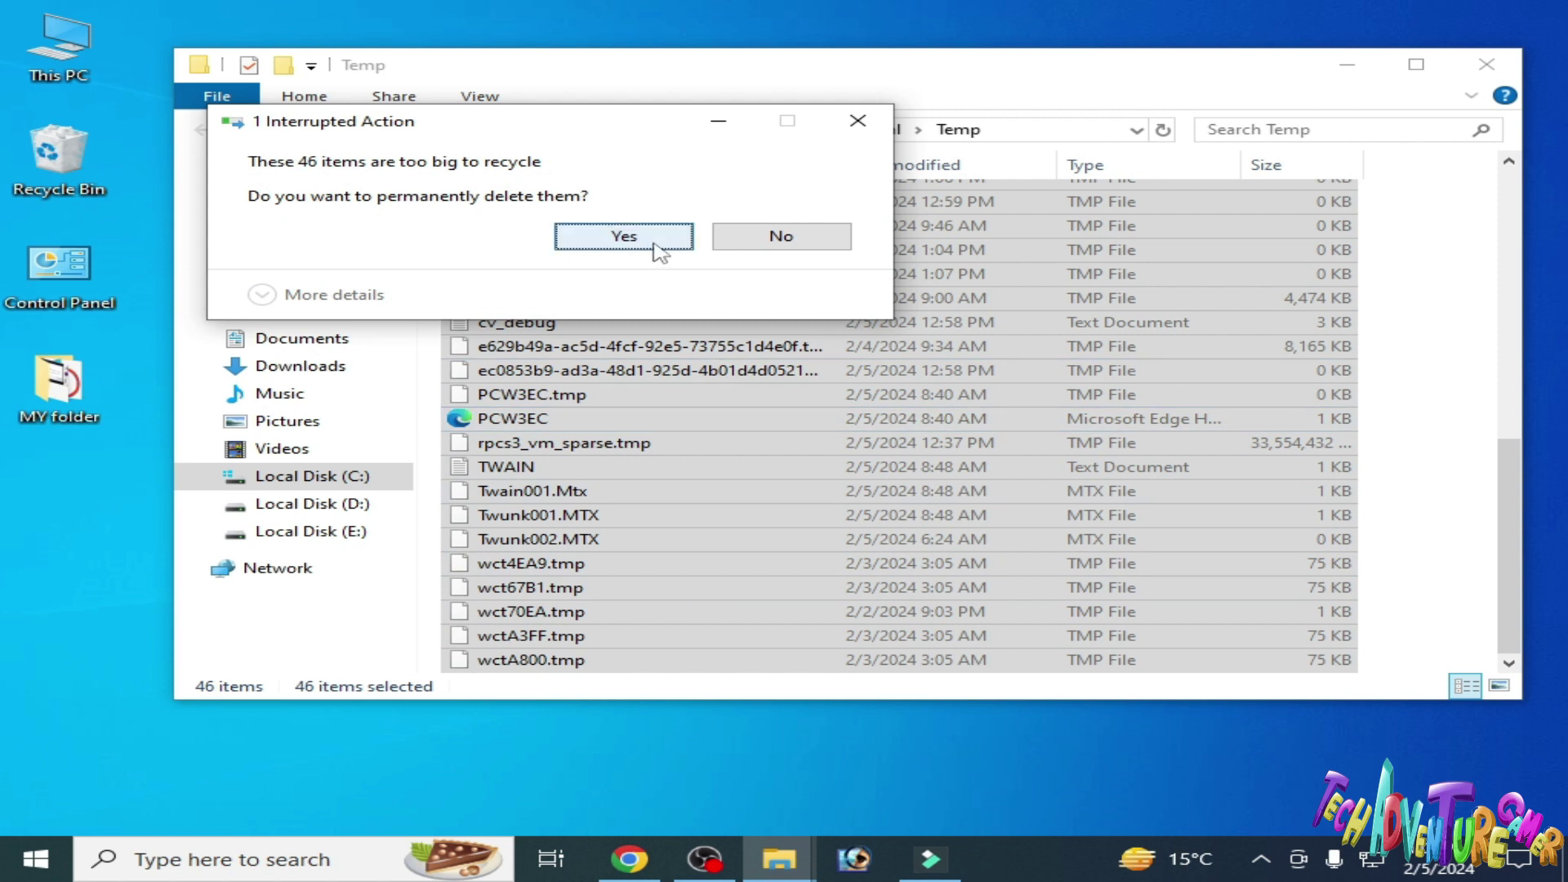
left_click(658, 243)
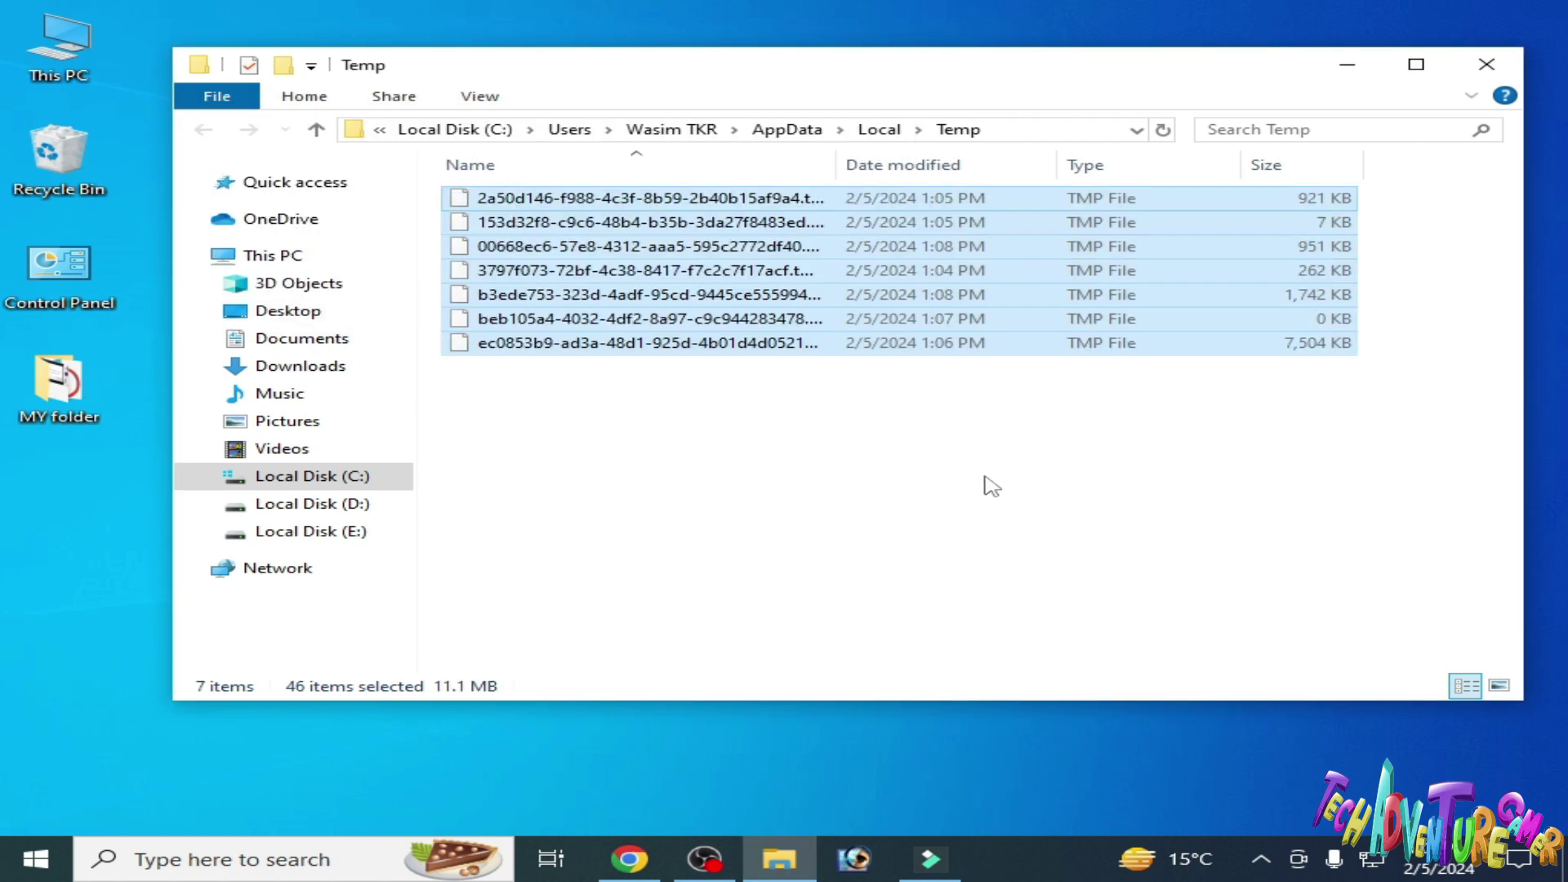
left_click(1486, 65)
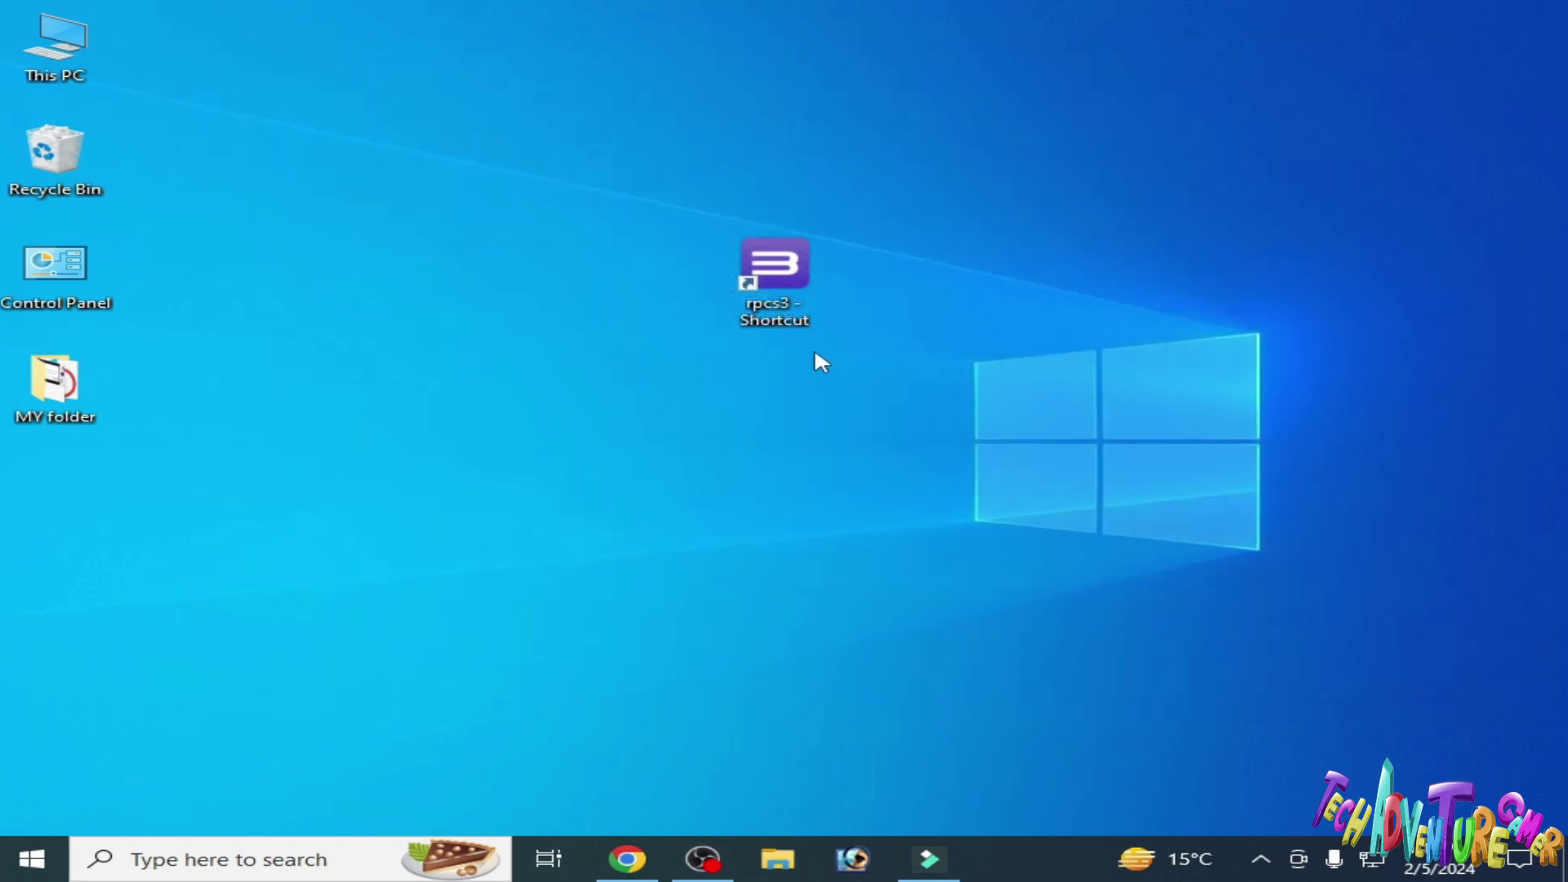
- Open the file location of the rpcs3 desktop shortcut and make the RPCS3 application's name editable
right_click(771, 278)
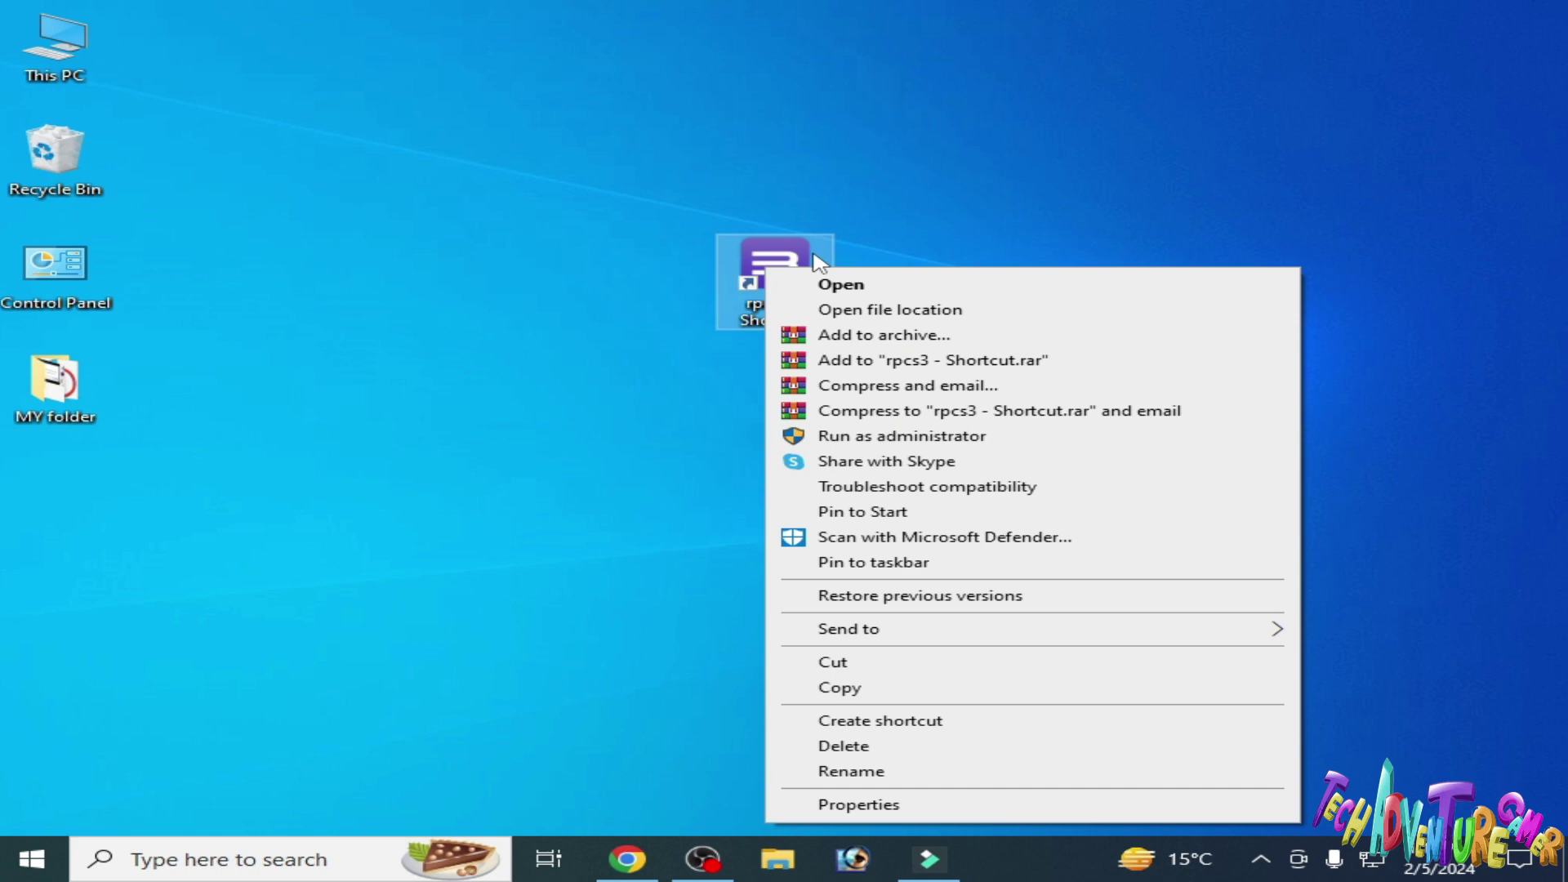
left_click(888, 317)
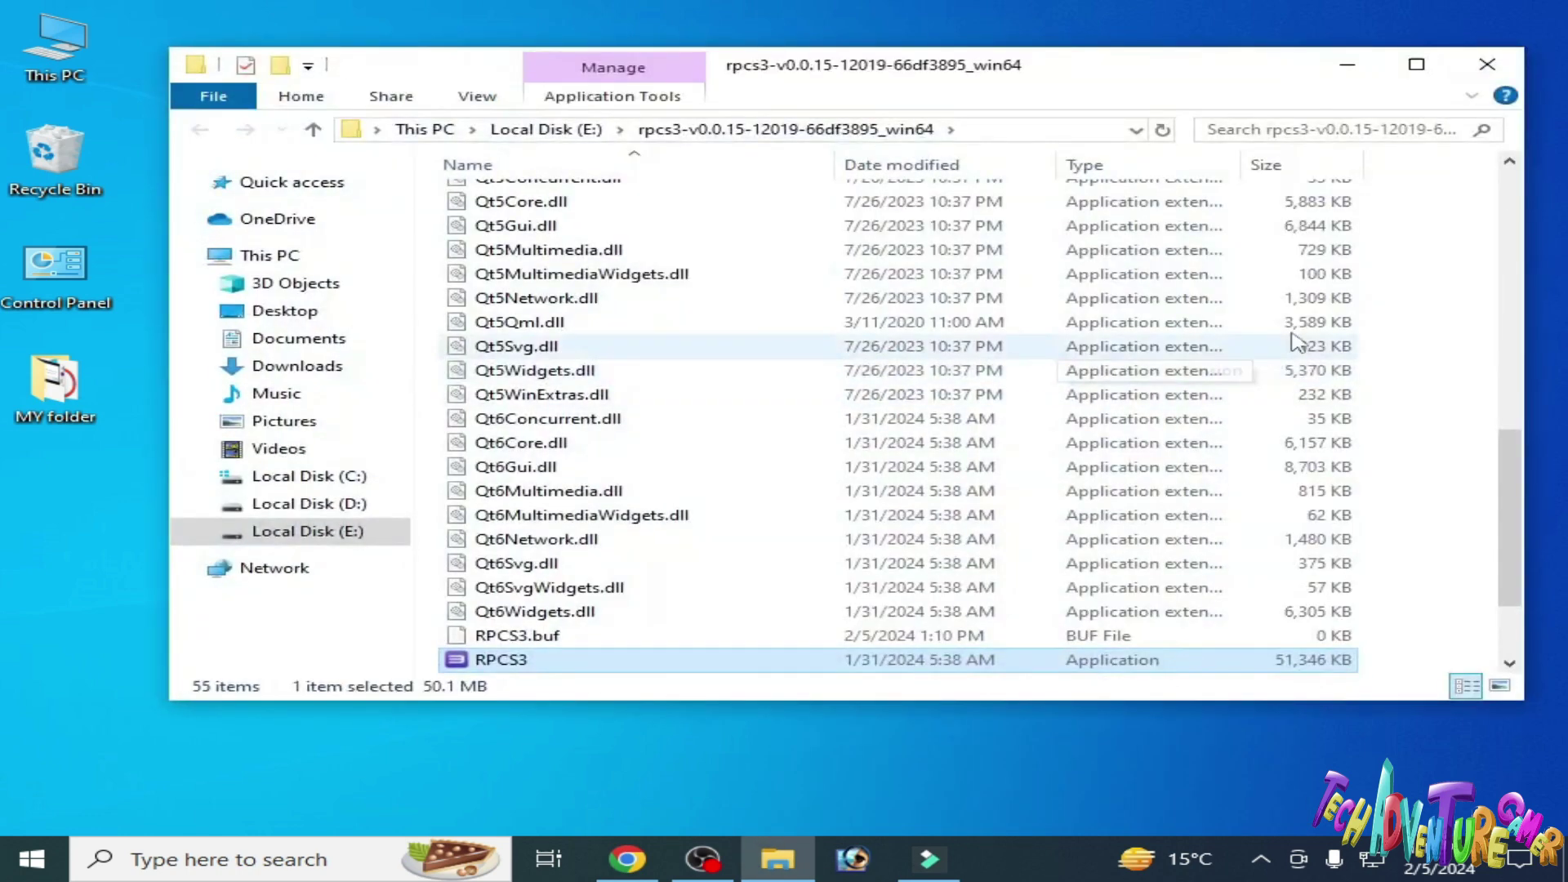
right_click(523, 663)
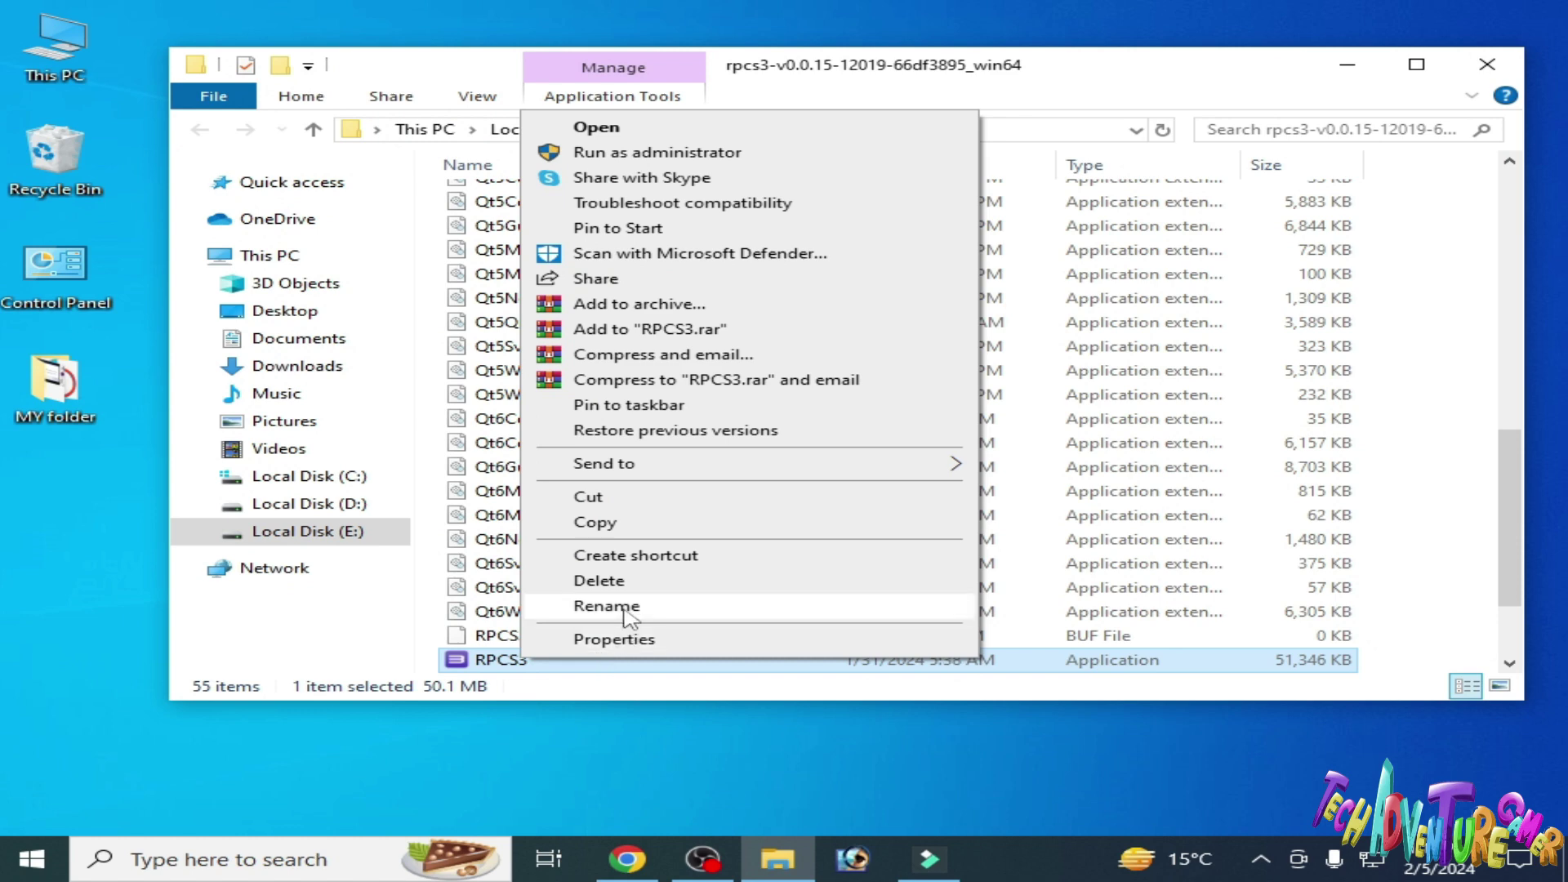
left_click(621, 606)
right_click(530, 660)
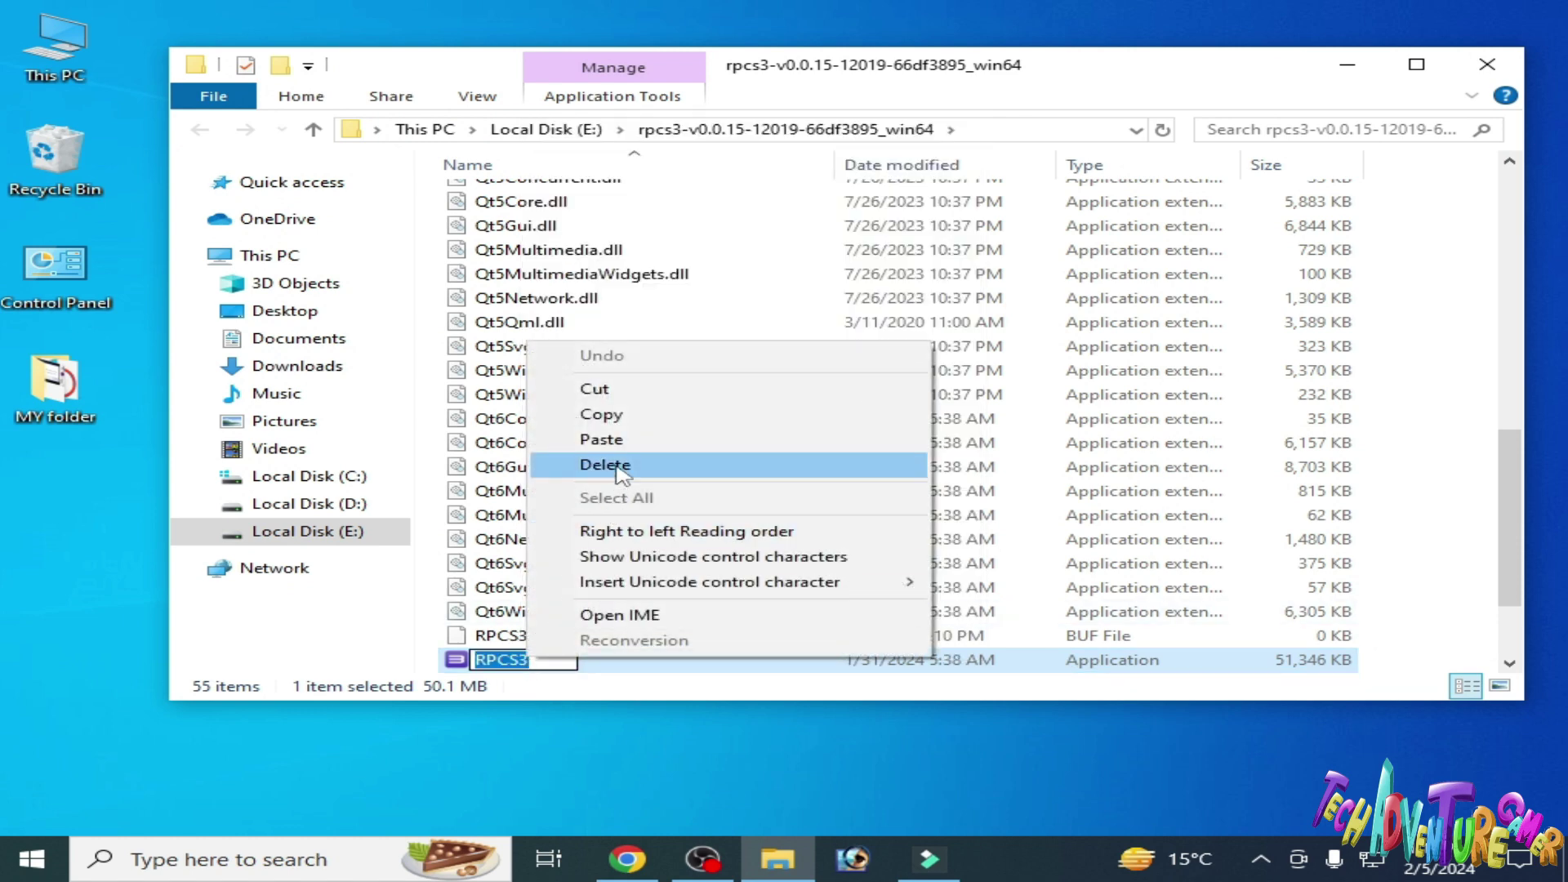
left_click(630, 439)
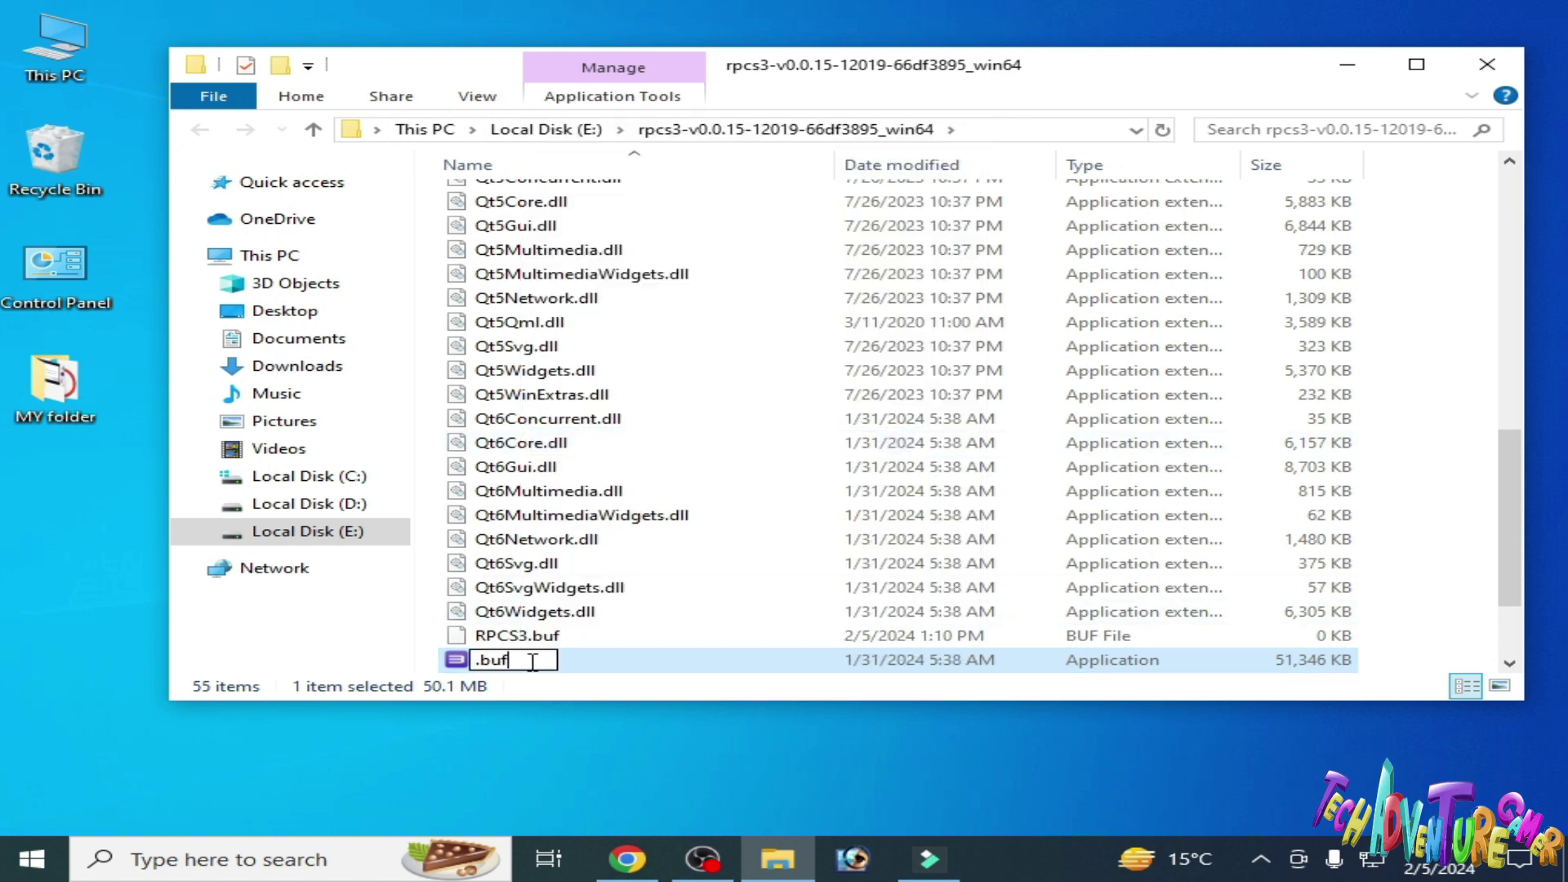
key("ctrl+z")
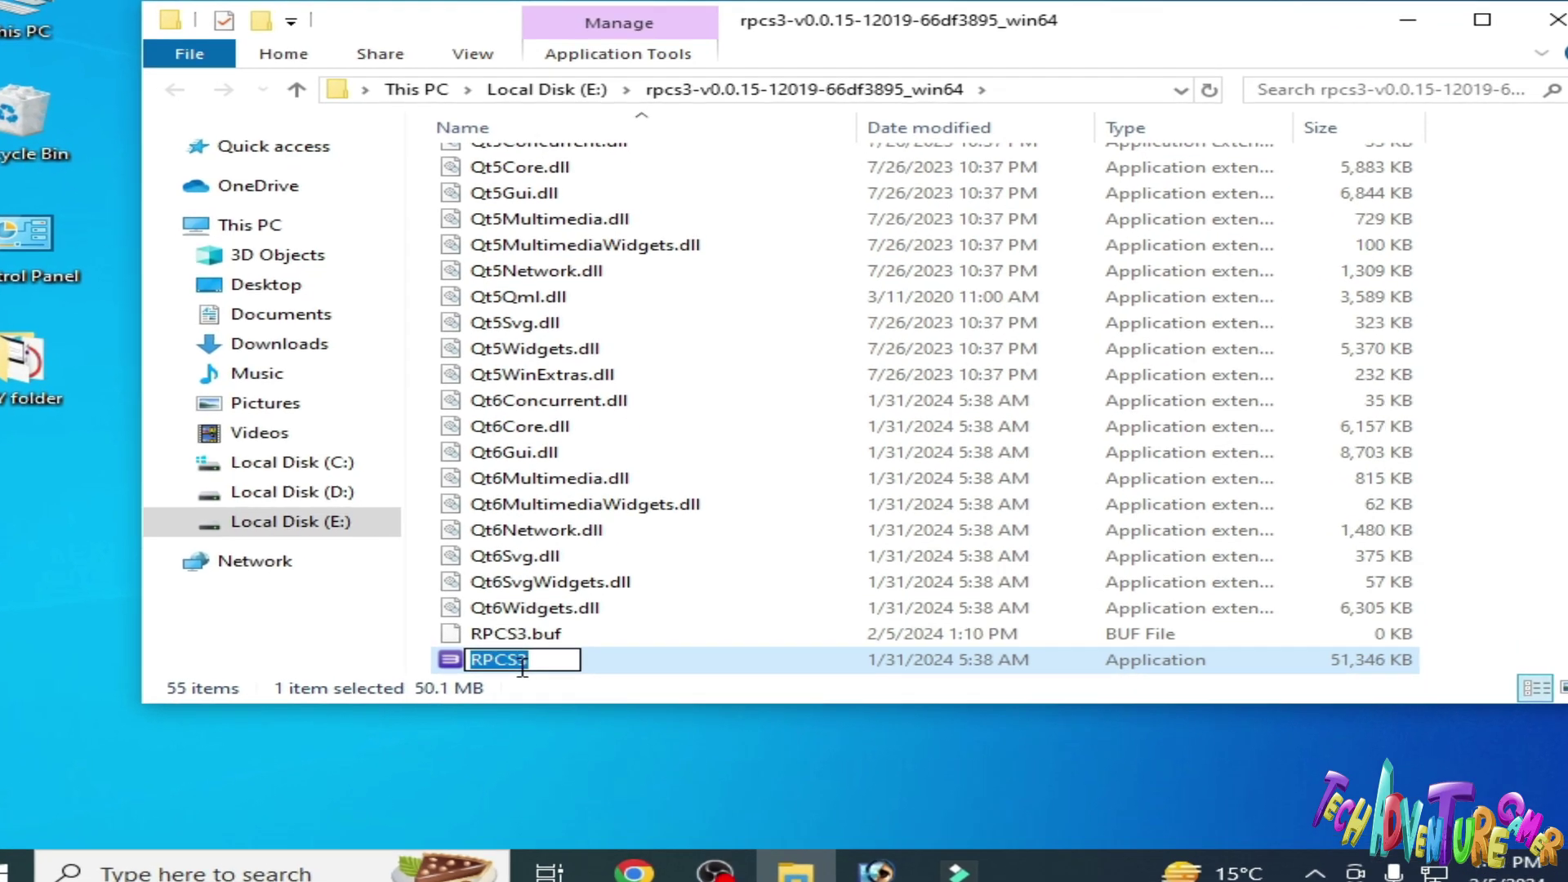
- Add .buf to the RPCS3 application's name so that it reads RPCS3.buf
right_click(546, 661)
left_click(606, 451)
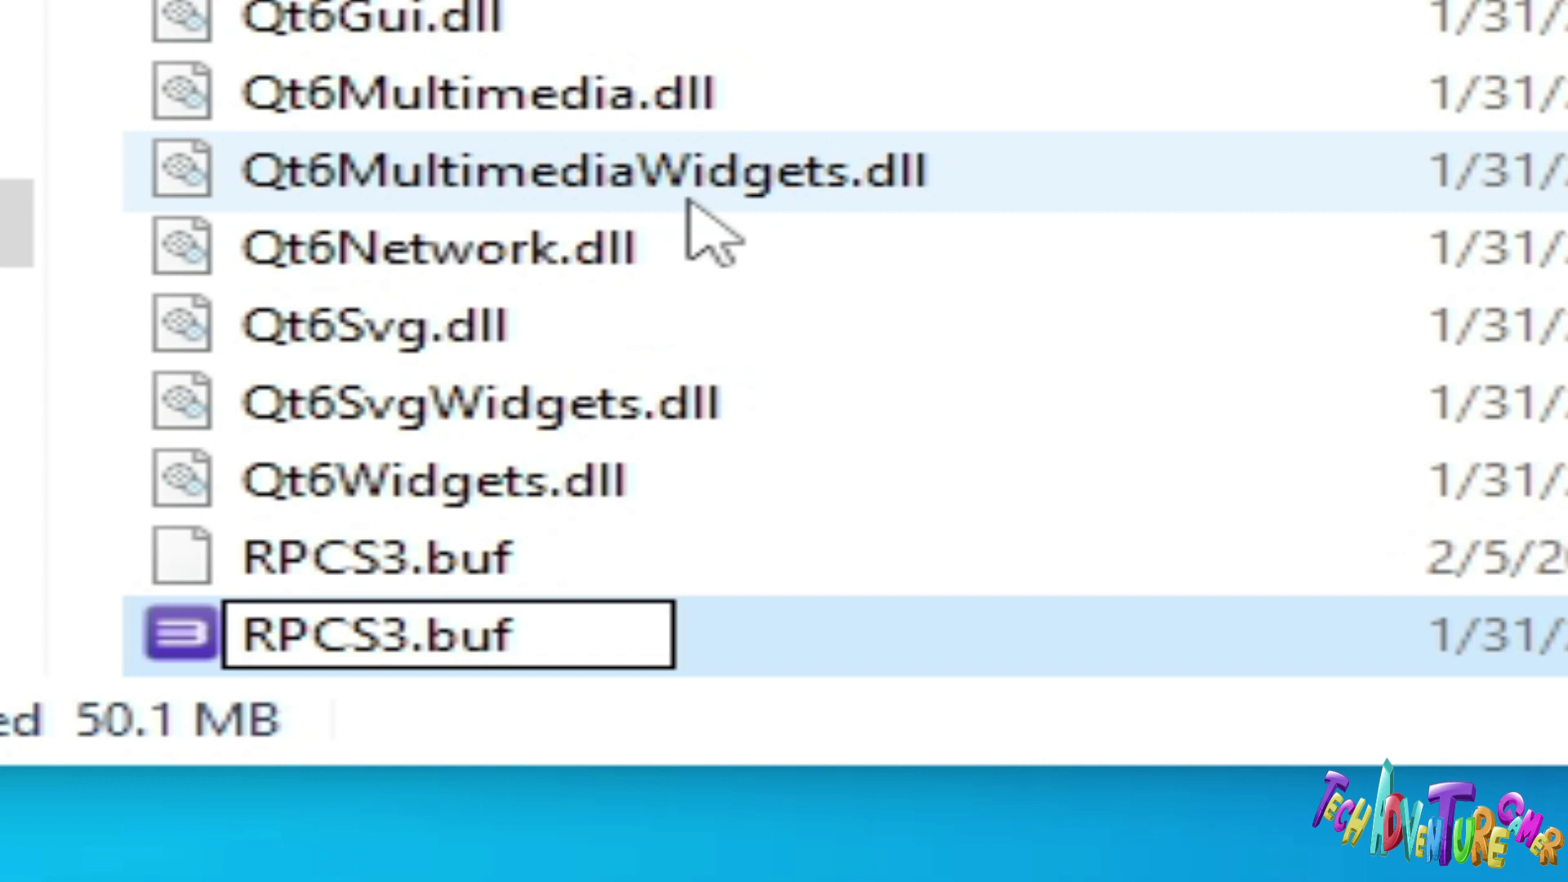
key("Return")
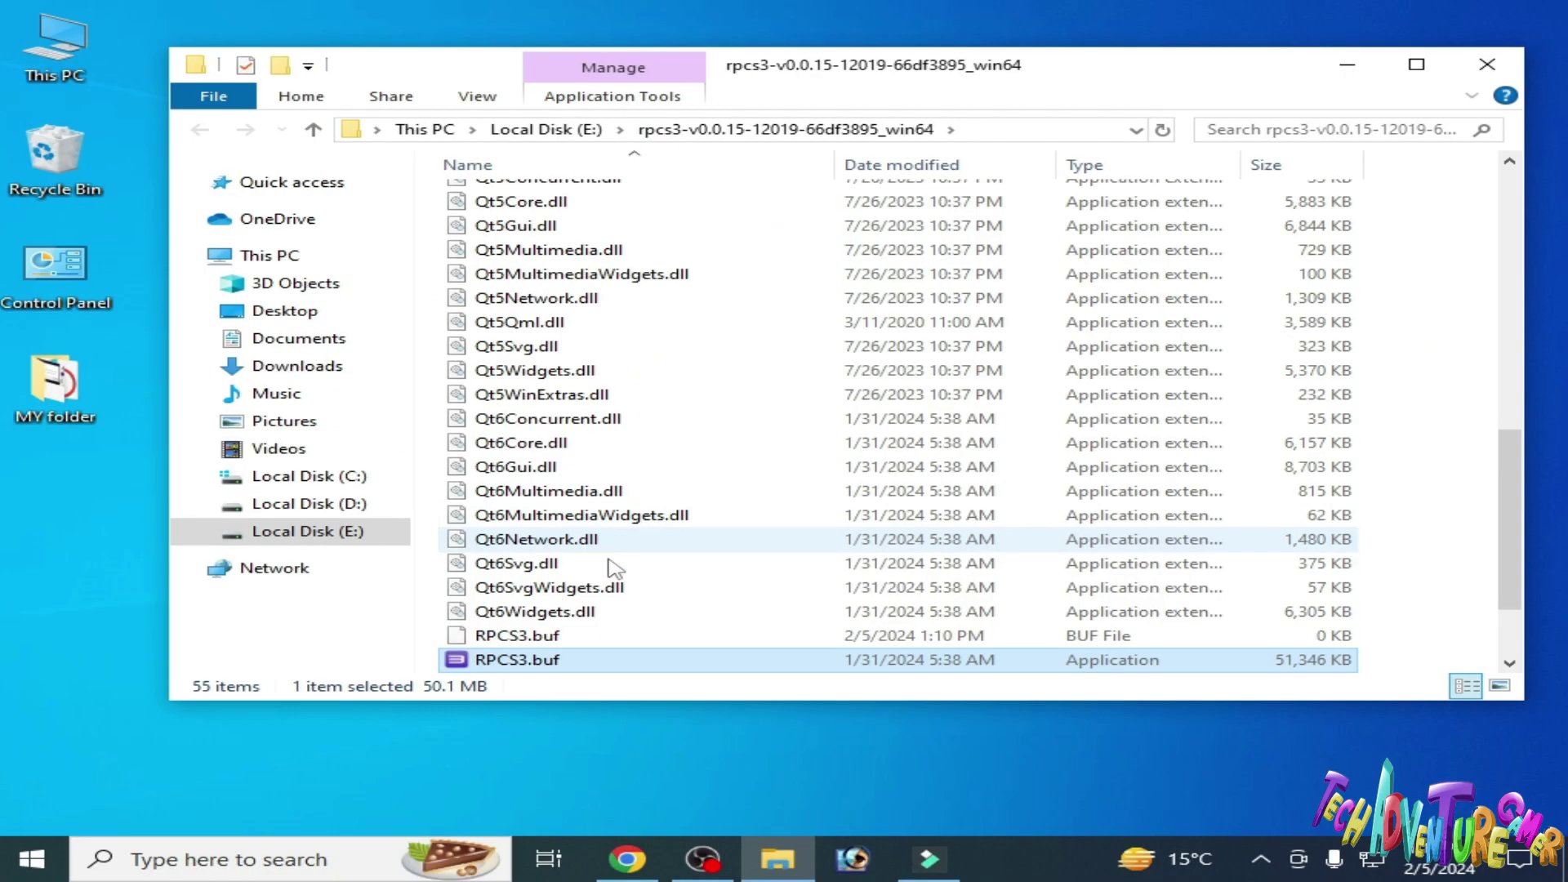
- Run the renamed RPCS3.buf application as administrator
right_click(538, 669)
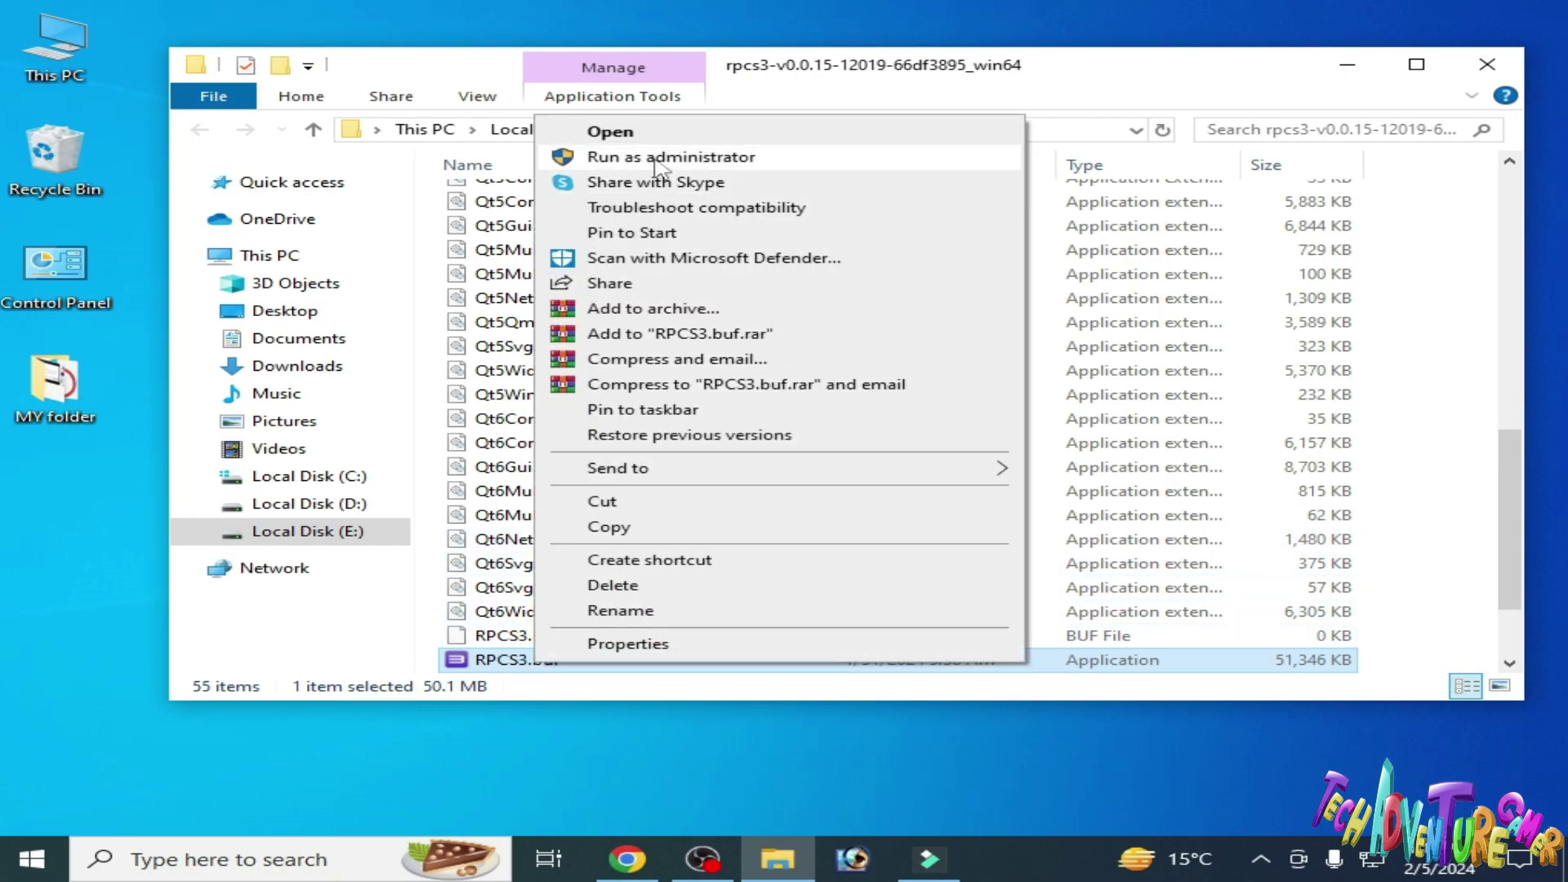